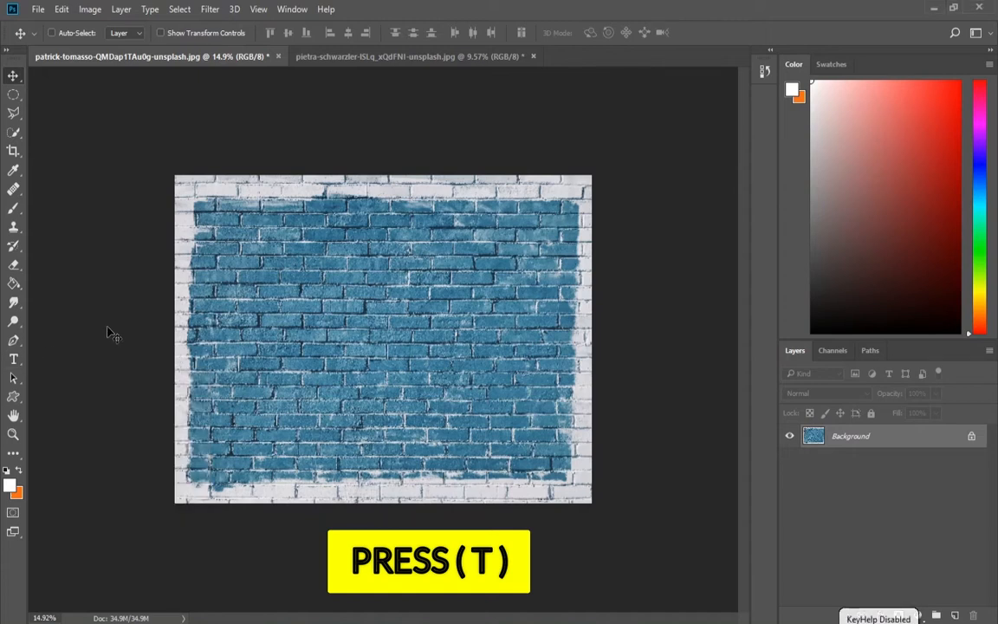
Step: Add a white Arial text layer reading "WALL" on the blue brick area
{"action": "left_click", "coordinate": [11, 365]}
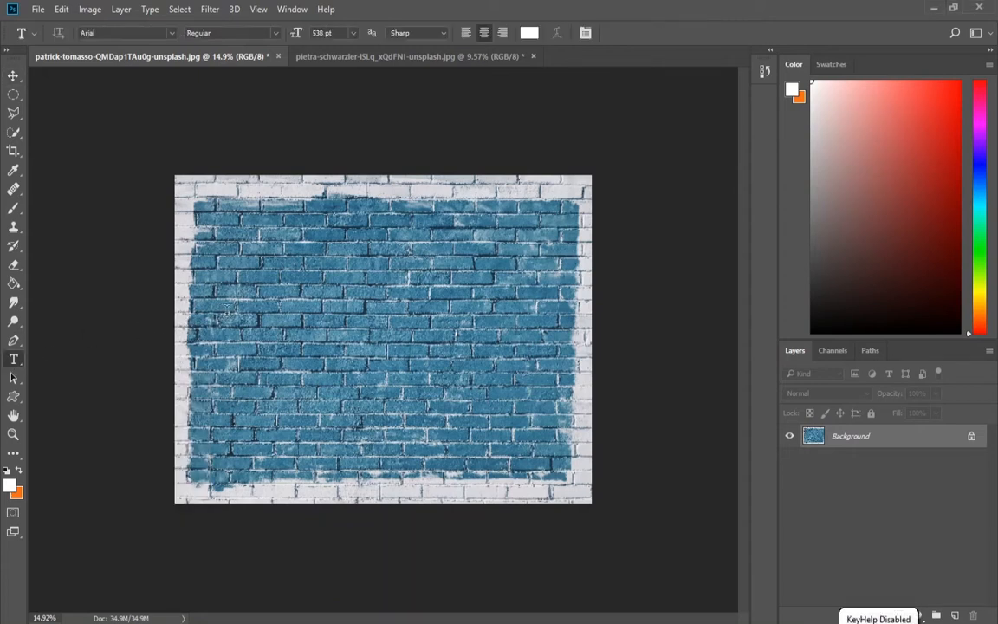
{"action": "left_click", "coordinate": [268, 309]}
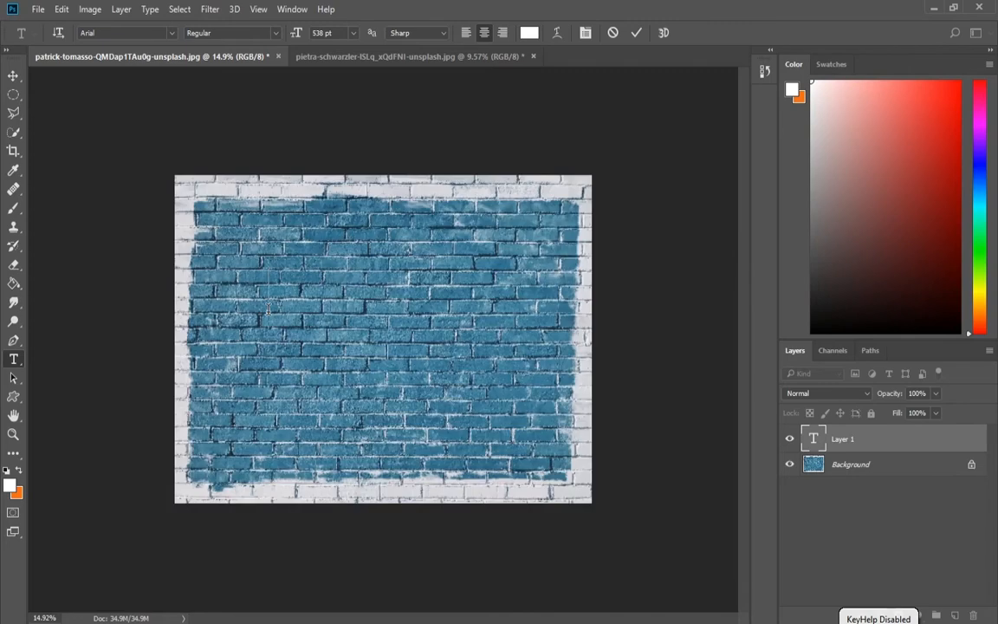
{"action": "type", "text": "WALL"}
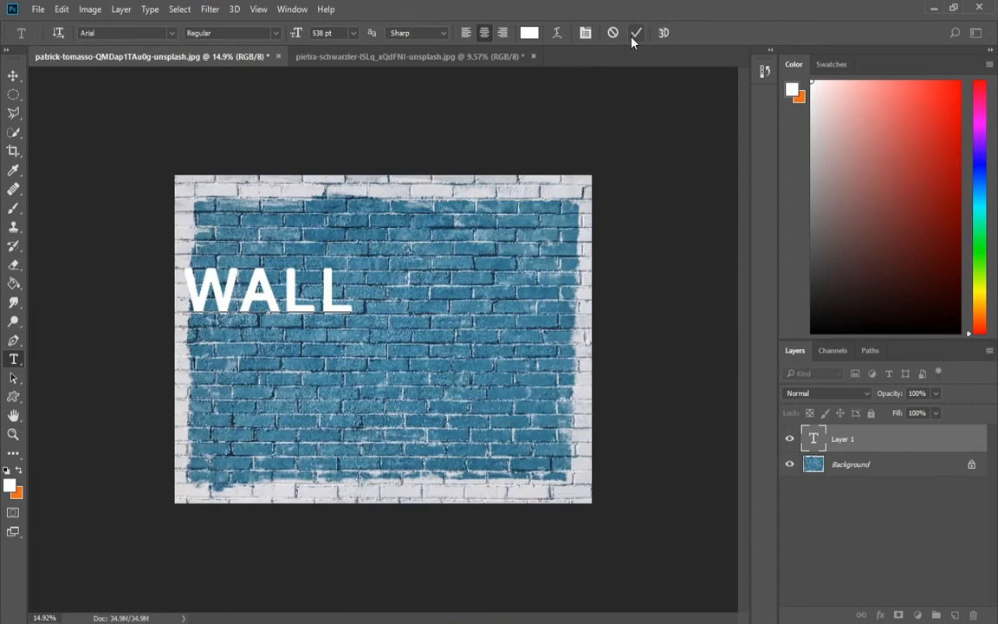
{"action": "left_click", "coordinate": [631, 38]}
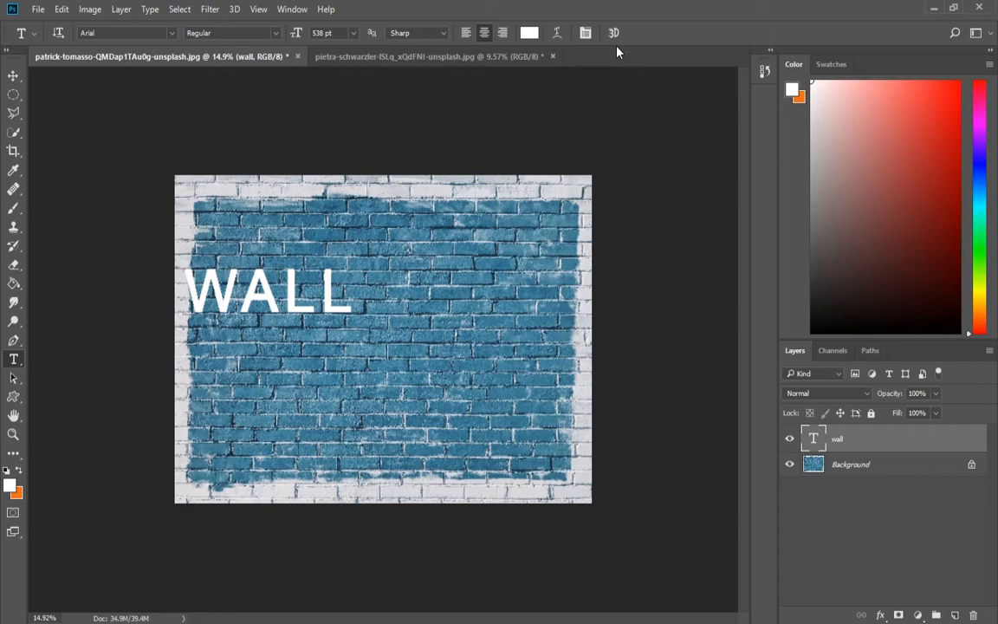
Step: Move the WALL text toward the middle of the blue area and scale it proportionally to about 158%
{"action": "left_click", "coordinate": [12, 78]}
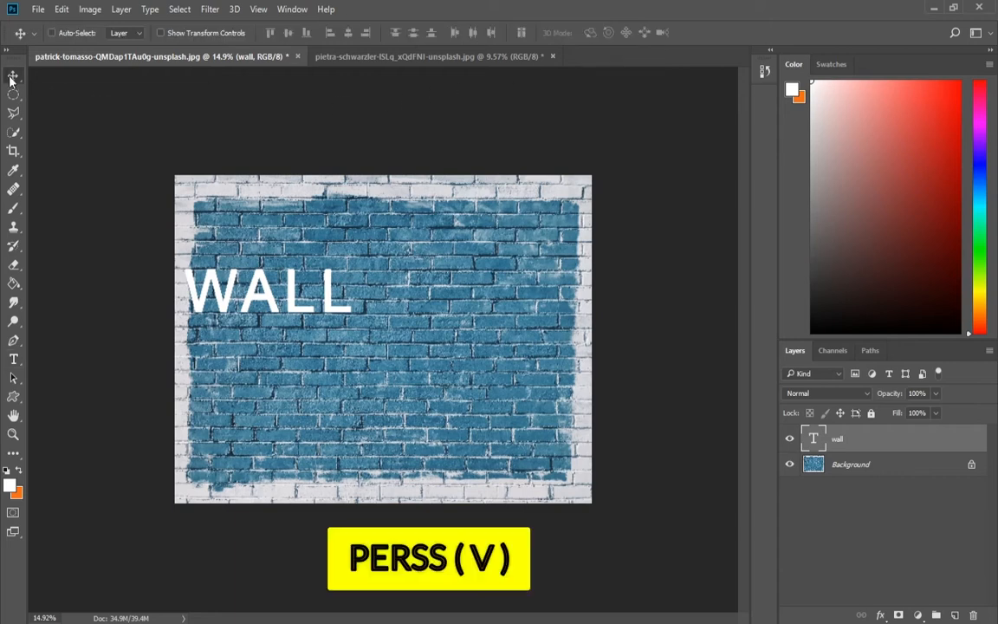
{"action": "left_click_drag", "start_coordinate": [250, 292], "coordinate": [351, 309]}
{"action": "key", "text": "ctrl+t"}
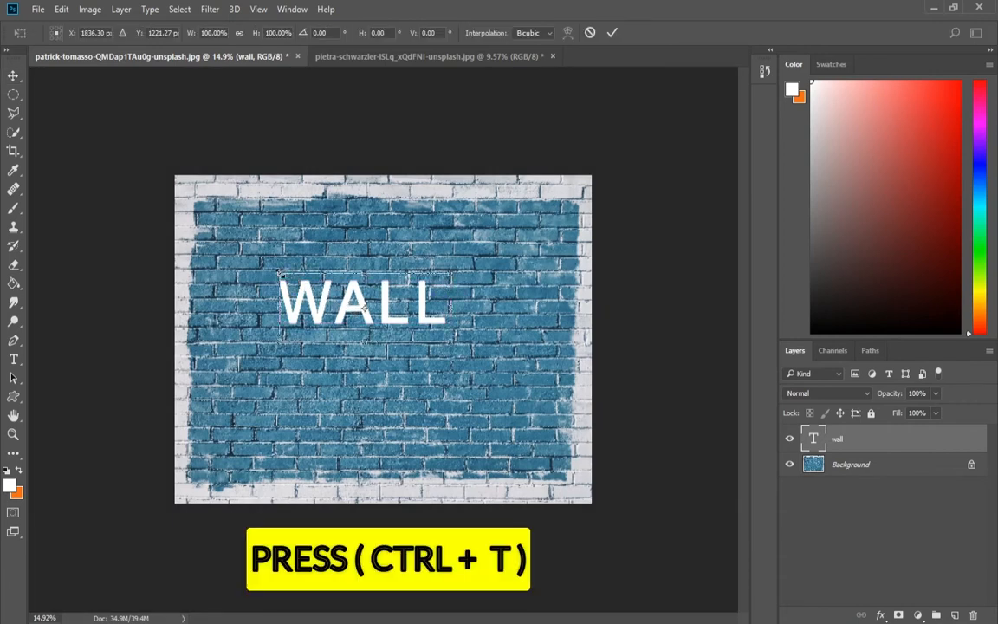
{"action": "left_click_drag", "start_coordinate": [280, 272], "coordinate": [233, 238]}
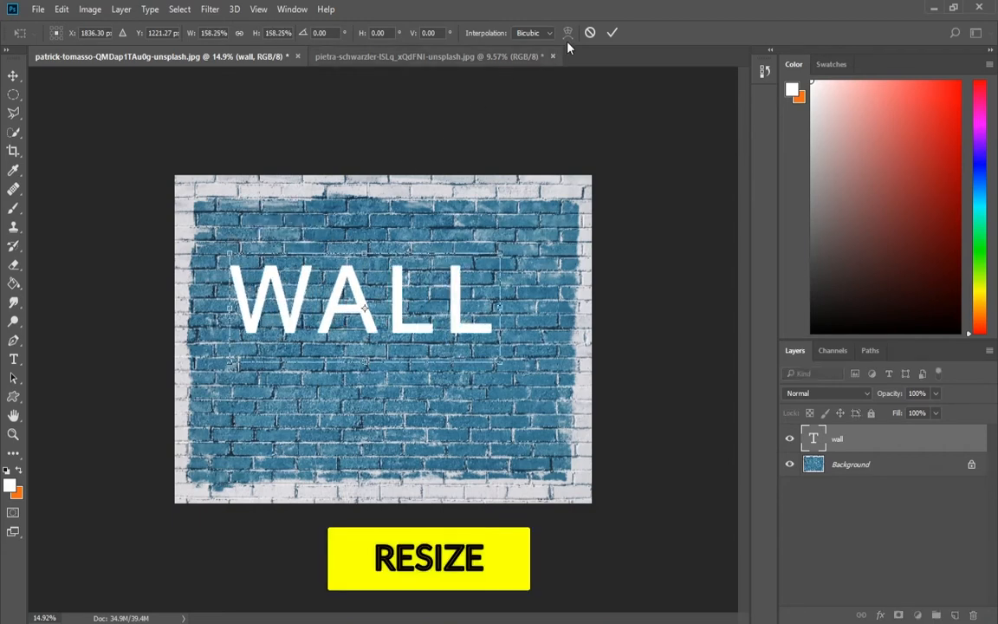
{"action": "left_click", "coordinate": [612, 33]}
Step: Shift the enlarged WALL text slightly up and left, into the upper-left part of the blue area
{"action": "scroll", "coordinate": [396, 295], "scroll_direction": "up", "scroll_amount": 1}
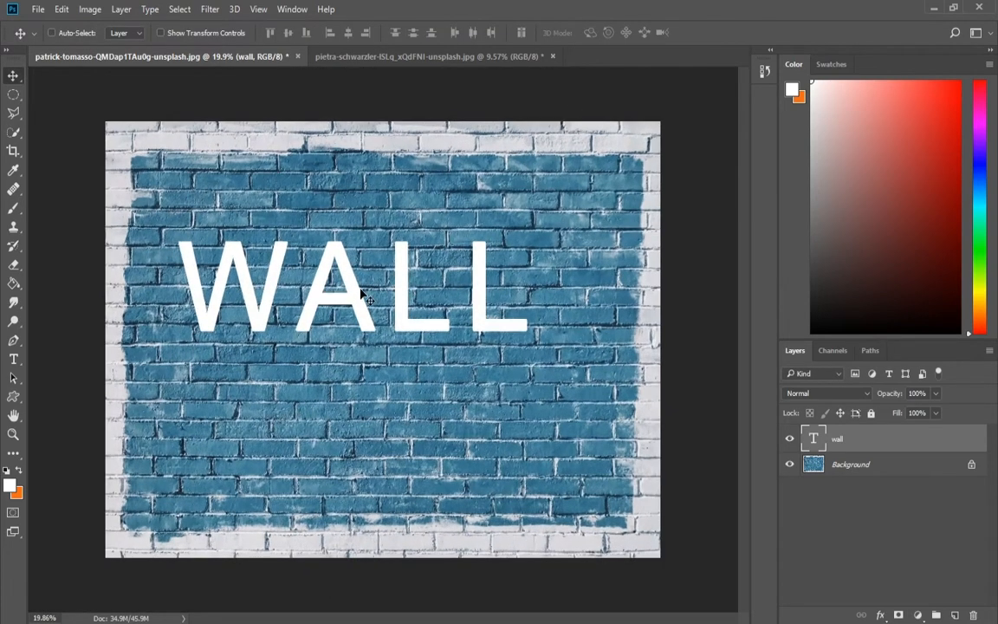
{"action": "mouse_move", "coordinate": [351, 293]}
{"action": "left_mouse_down"}
{"action": "mouse_move", "coordinate": [328, 263]}
{"action": "mouse_move", "coordinate": [338, 290]}
{"action": "left_mouse_up"}
{"action": "scroll", "coordinate": [329, 265], "scroll_direction": "down", "scroll_amount": 1}
{"action": "scroll", "coordinate": [373, 339], "scroll_direction": "up", "scroll_amount": 1}
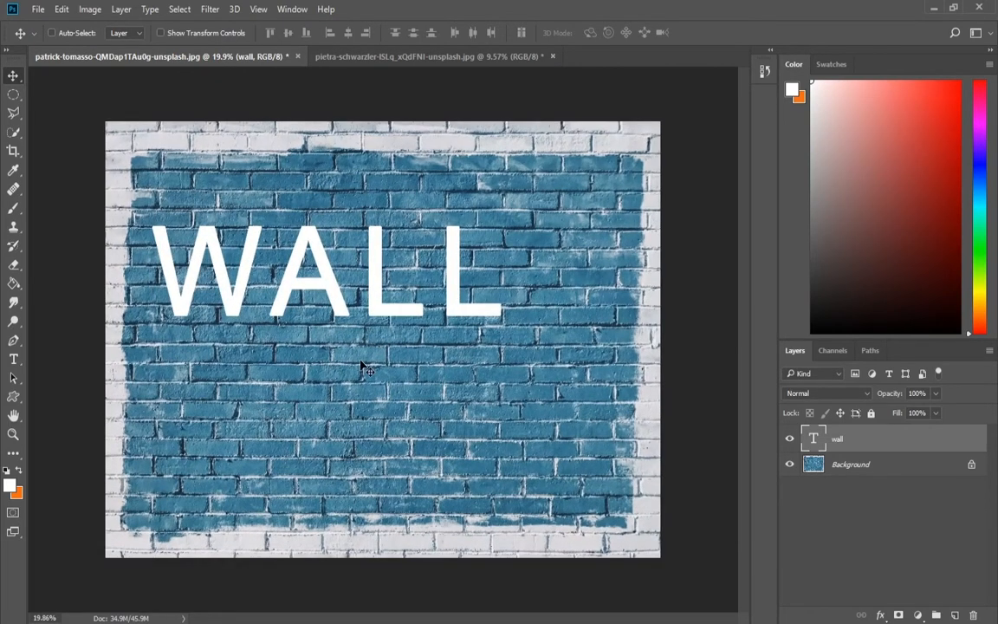
Step: Add a second white Arial text layer reading "STYLE" beneath the WALL text
{"action": "key", "text": "t"}
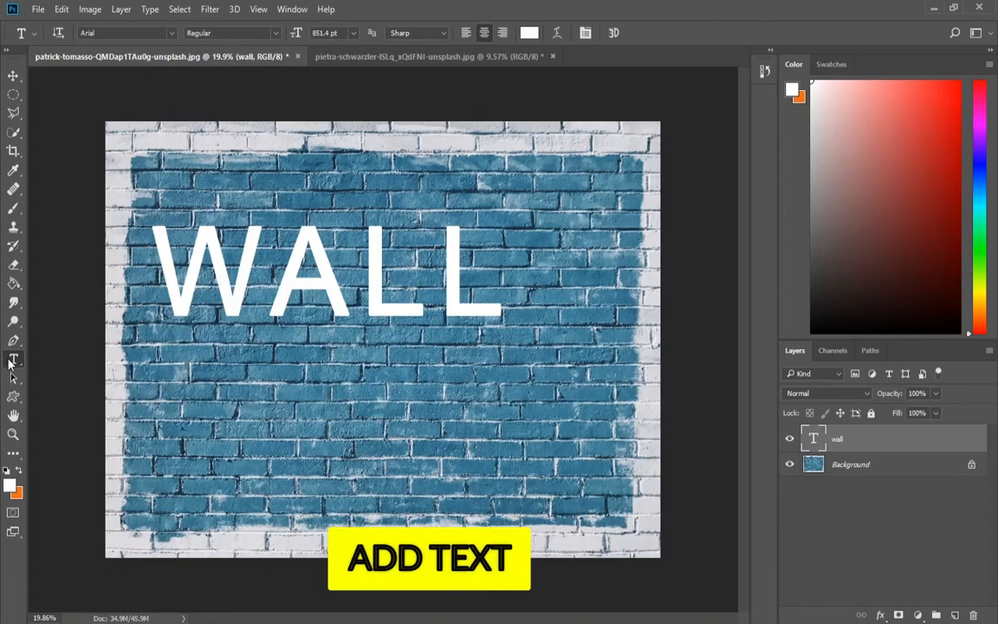
{"action": "left_click", "coordinate": [271, 435]}
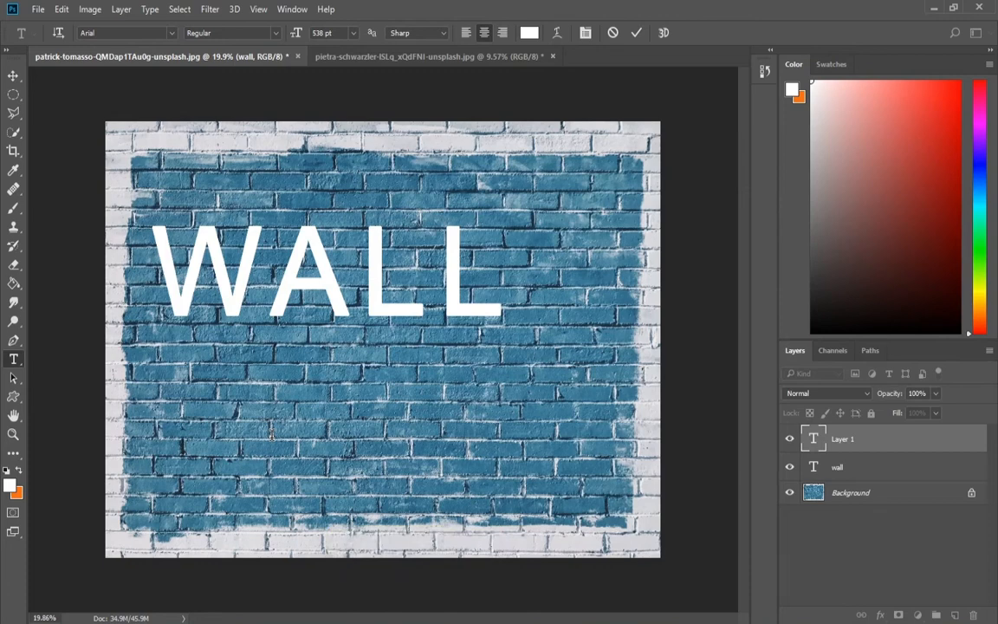
{"action": "type", "text": "STY"}
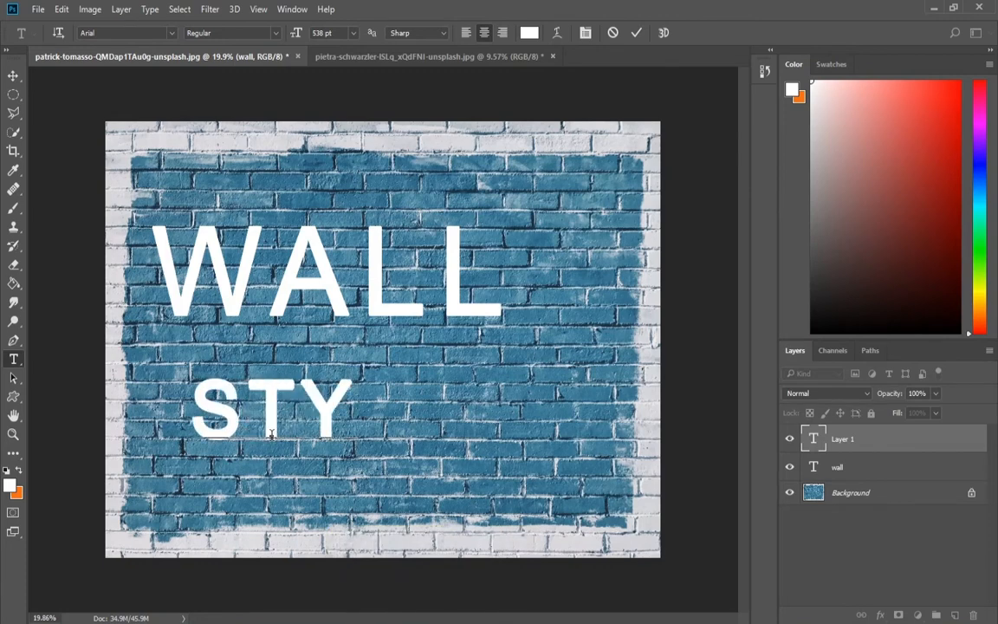
{"action": "type", "text": "LE"}
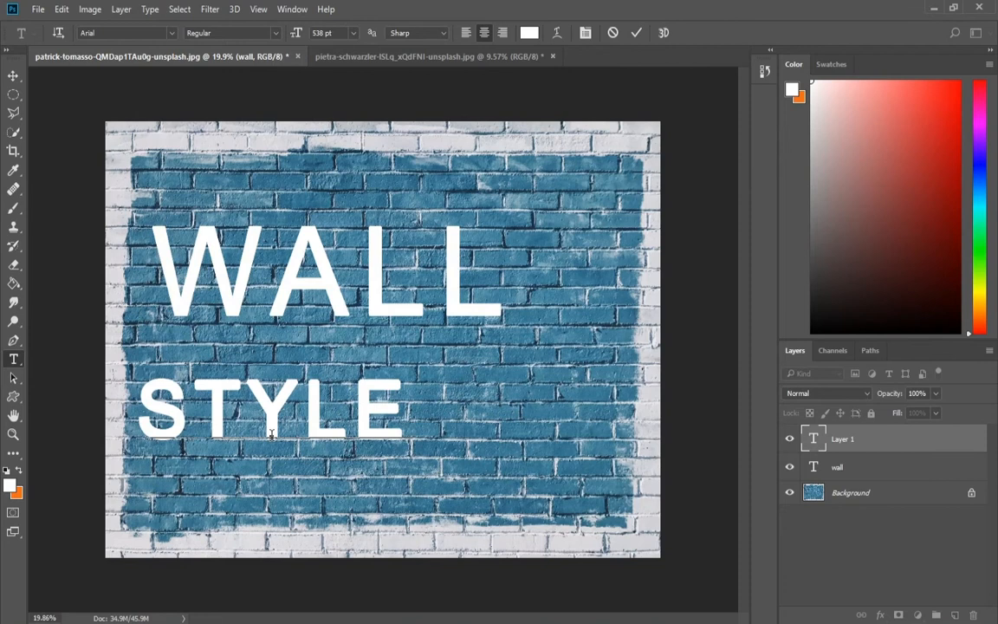
{"action": "left_click", "coordinate": [635, 33]}
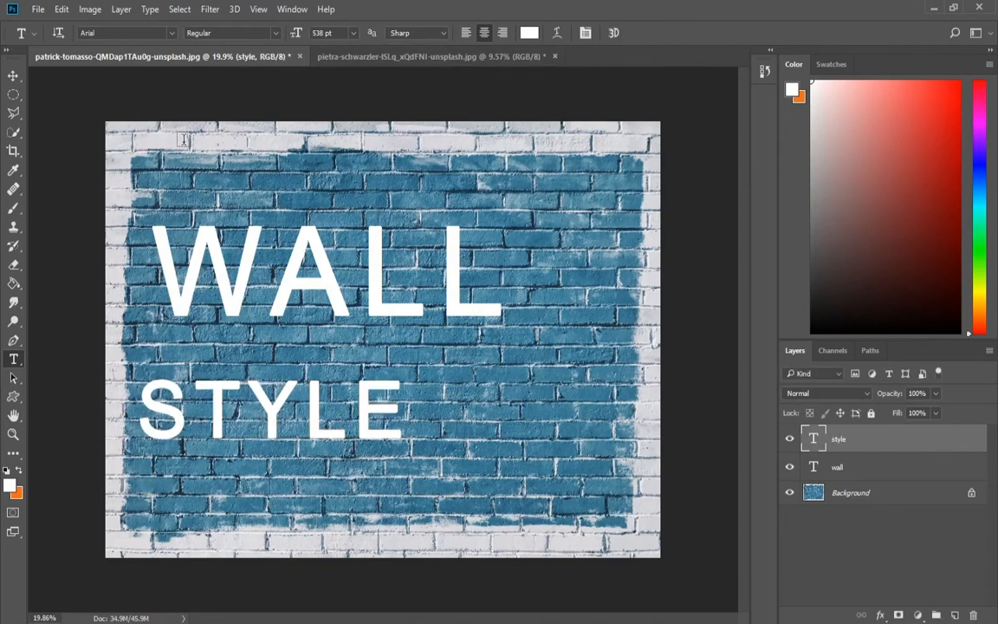
Step: Move the STYLE text to the lower-right part of the blue area and scale it proportionally to about 115%
{"action": "key", "text": "v"}
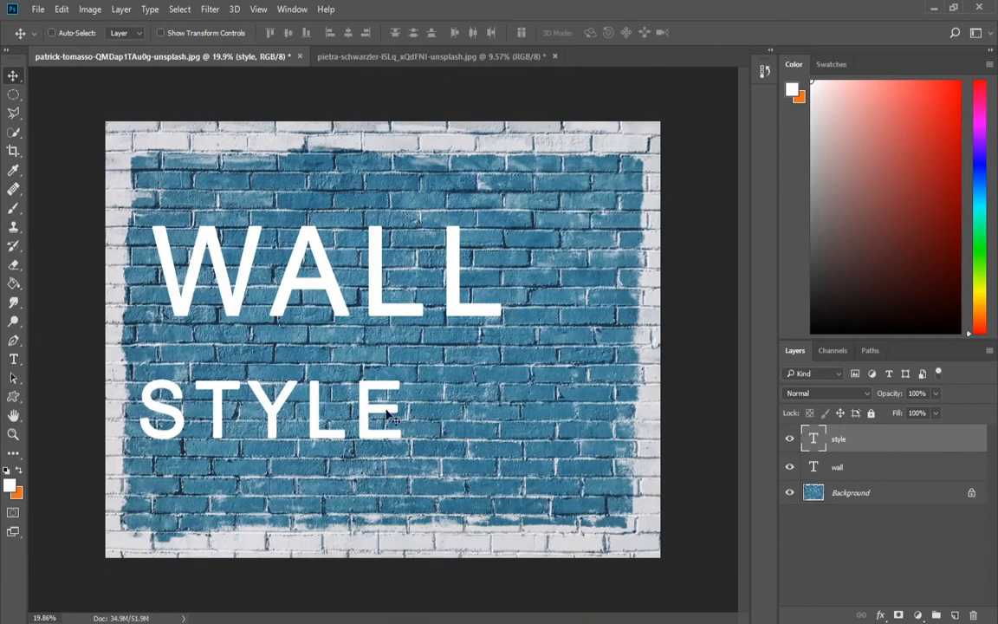
{"action": "left_click_drag", "start_coordinate": [413, 410], "coordinate": [601, 400]}
{"action": "scroll", "coordinate": [551, 400], "scroll_direction": "down", "scroll_amount": 4}
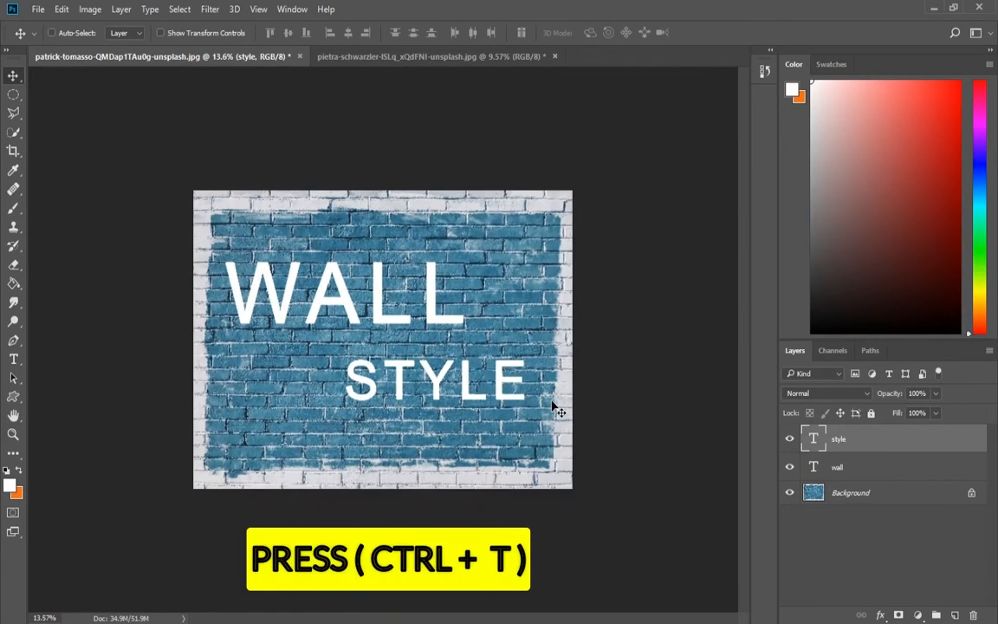
{"action": "key", "text": "ctrl+t"}
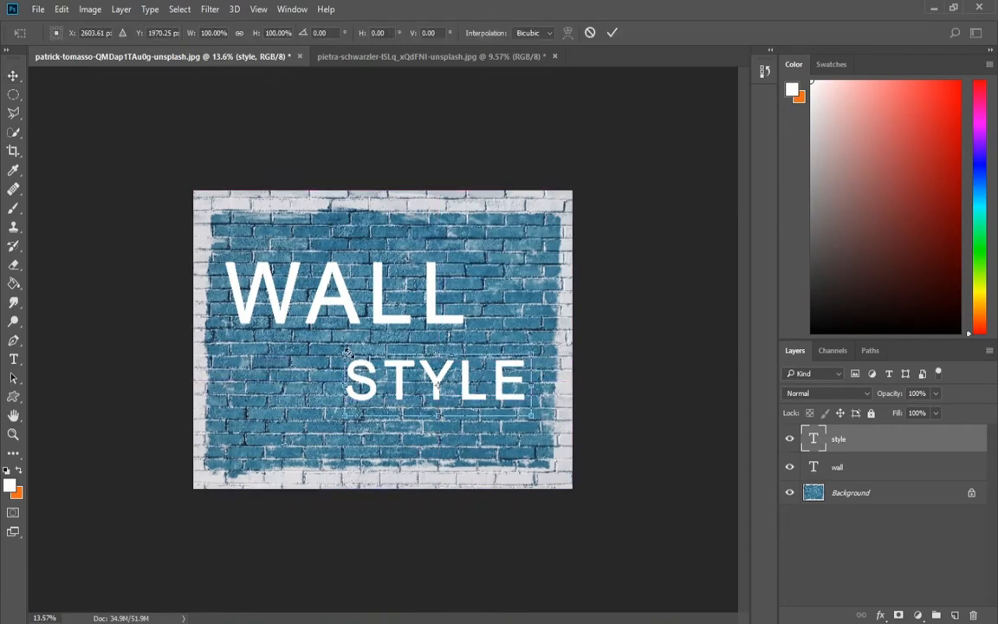
{"action": "left_click_drag", "start_coordinate": [345, 351], "coordinate": [329, 345]}
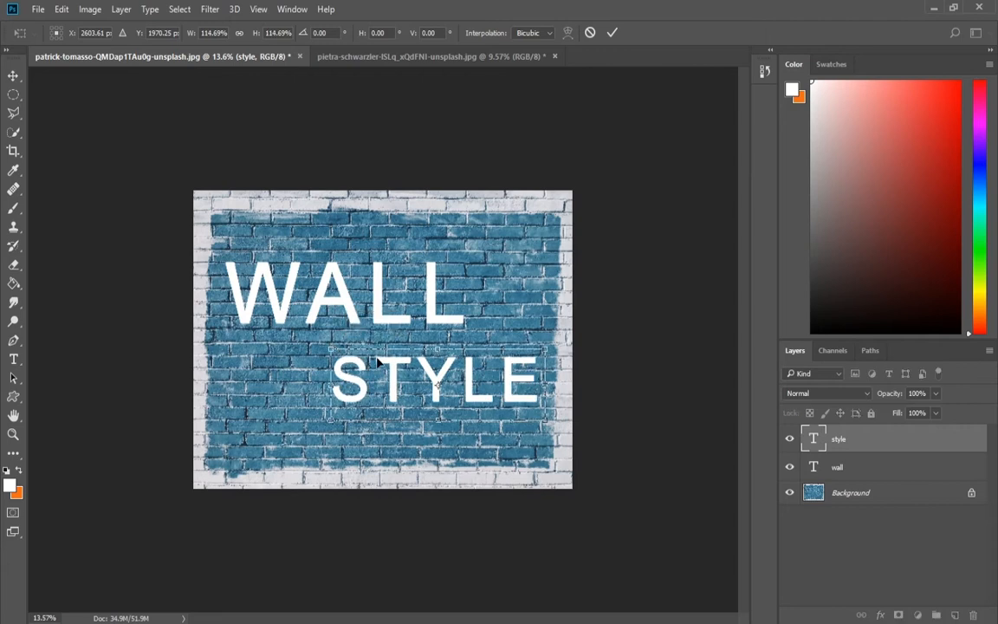
{"action": "left_click_drag", "start_coordinate": [439, 379], "coordinate": [441, 384]}
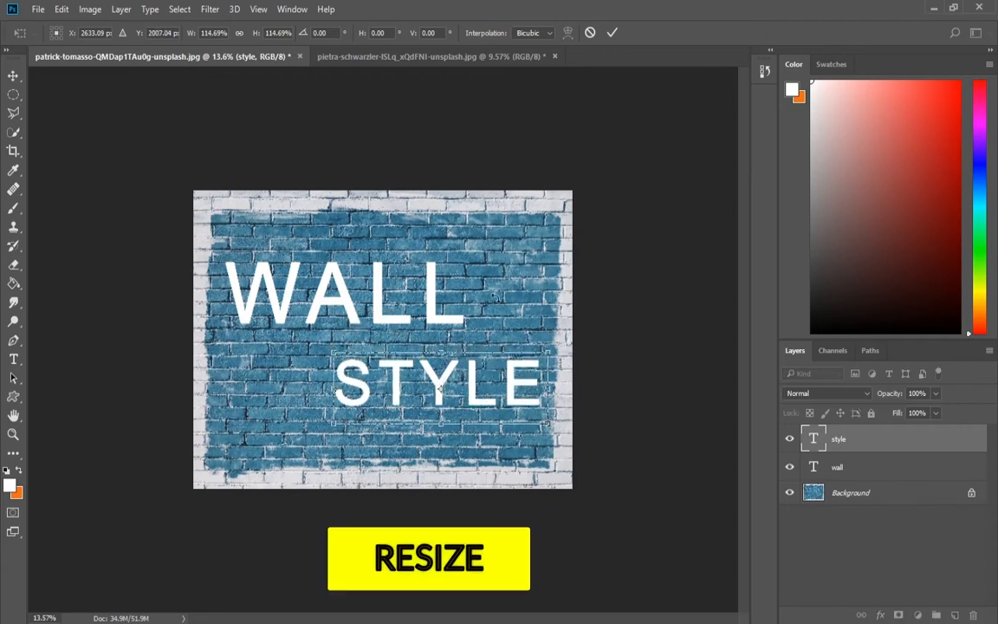
{"action": "left_click", "coordinate": [612, 34]}
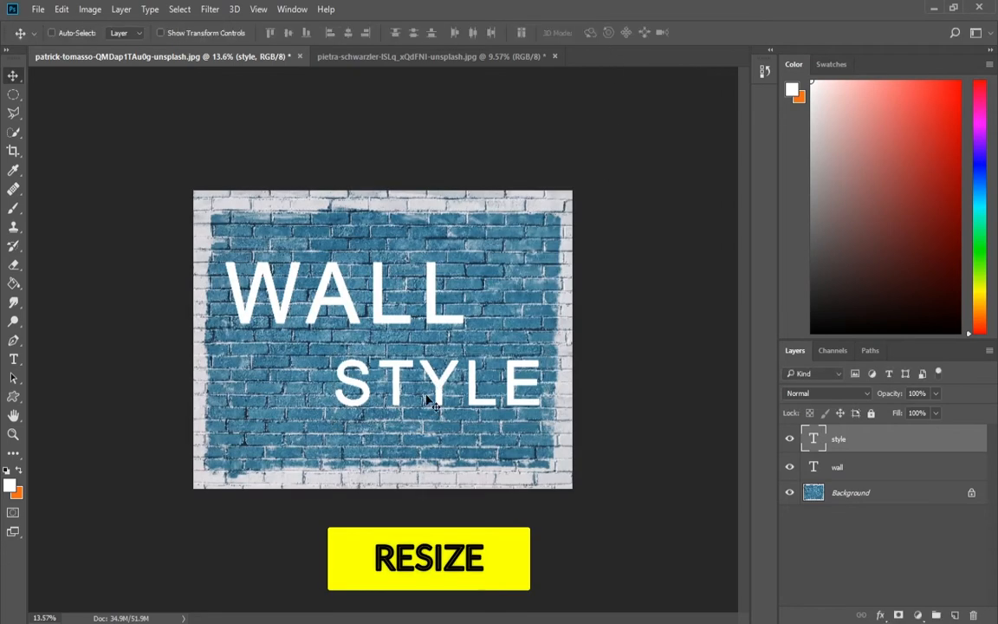
Step: In the wall text layer's Blending Options, split the Blend If Underlying Layer black slider to 52 / 140 and apply it
{"action": "scroll", "coordinate": [427, 398], "scroll_direction": "up", "scroll_amount": 2}
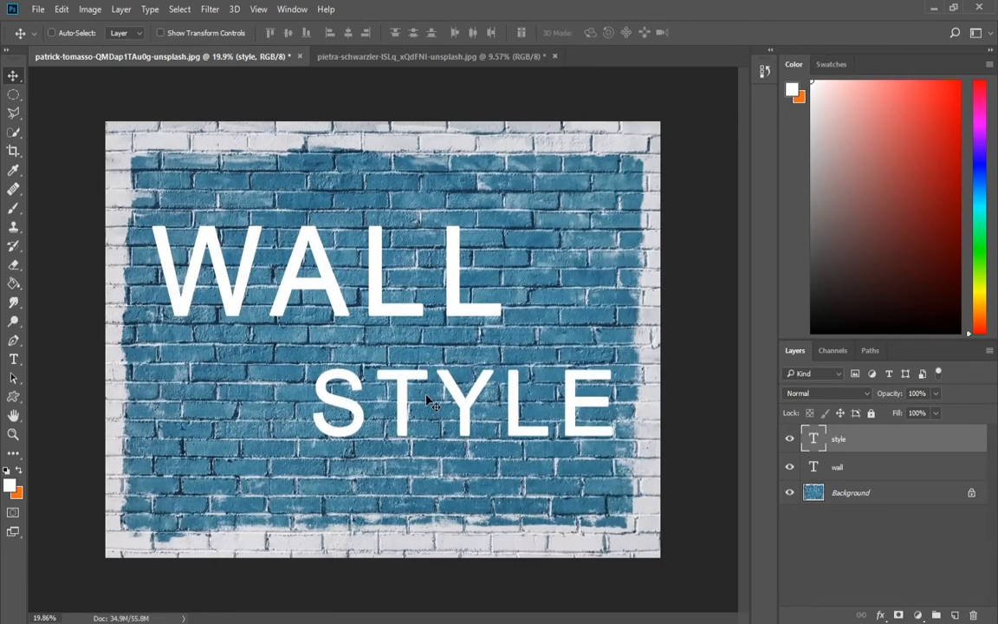
{"action": "left_click", "coordinate": [867, 472]}
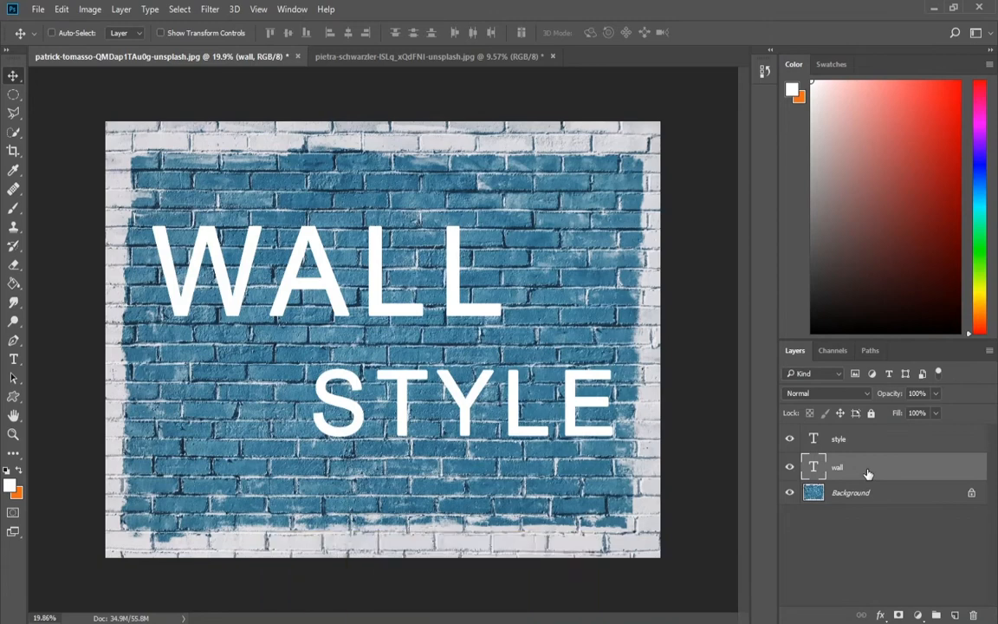
{"action": "right_click", "coordinate": [868, 474]}
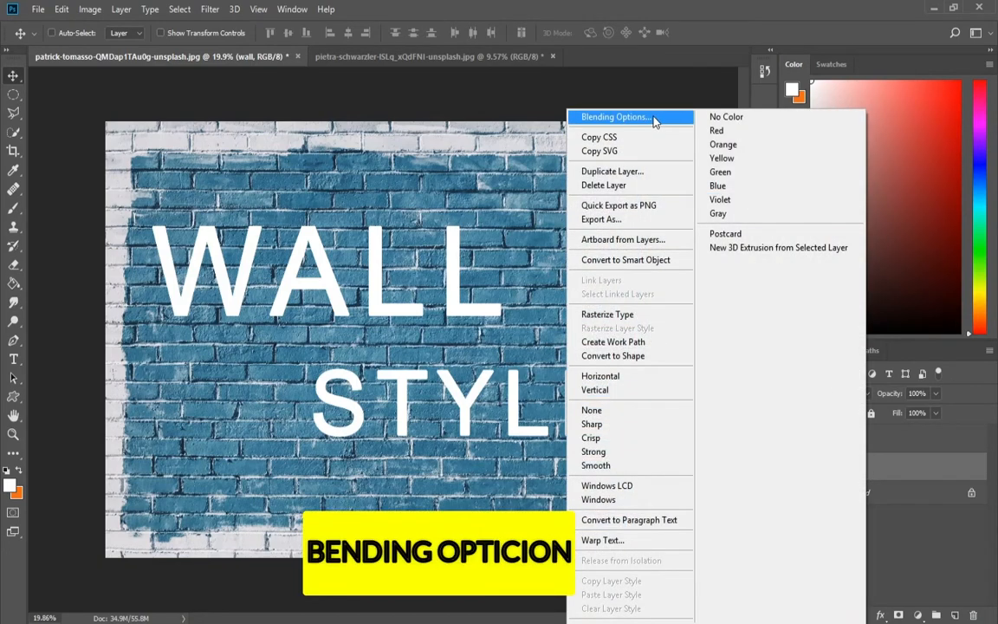
{"action": "left_click", "coordinate": [654, 118]}
{"action": "left_click_drag", "start_coordinate": [498, 132], "coordinate": [668, 65]}
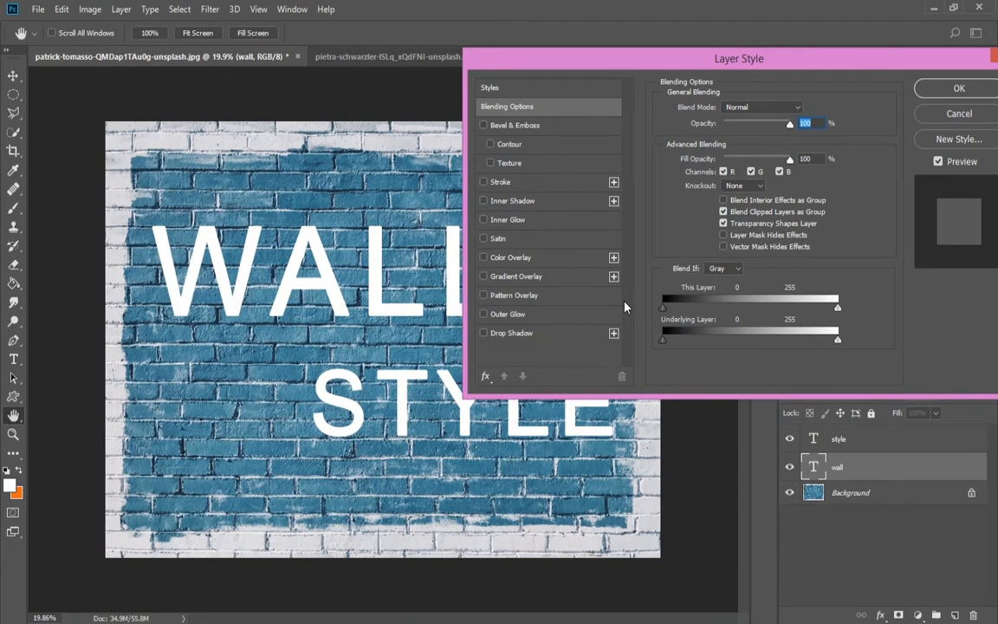
{"action": "key", "text": "alt"}
{"action": "left_click_drag", "start_coordinate": [664, 343], "coordinate": [751, 341]}
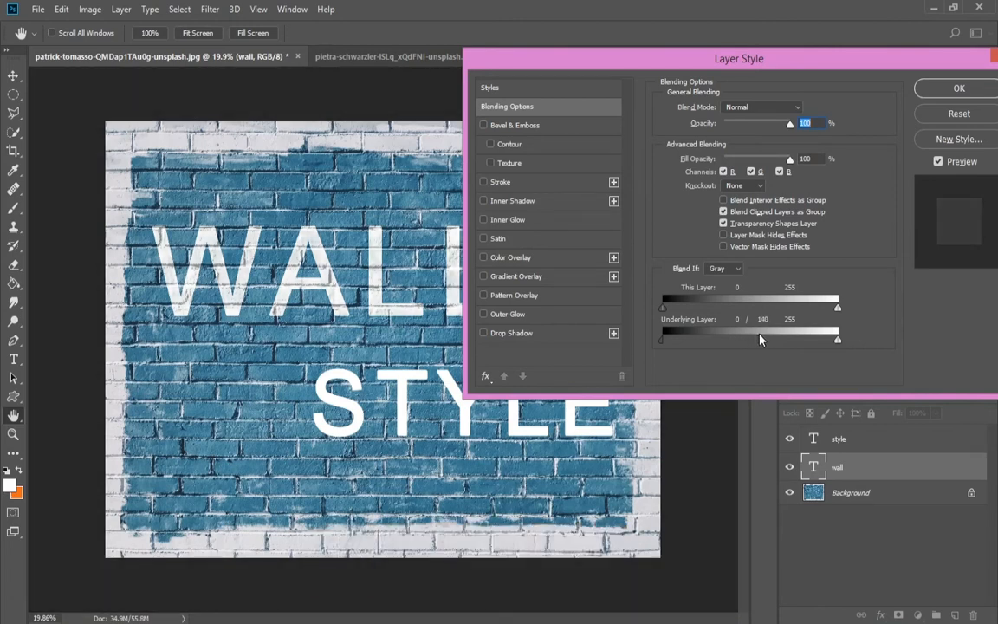
{"action": "left_click_drag", "start_coordinate": [663, 343], "coordinate": [700, 344]}
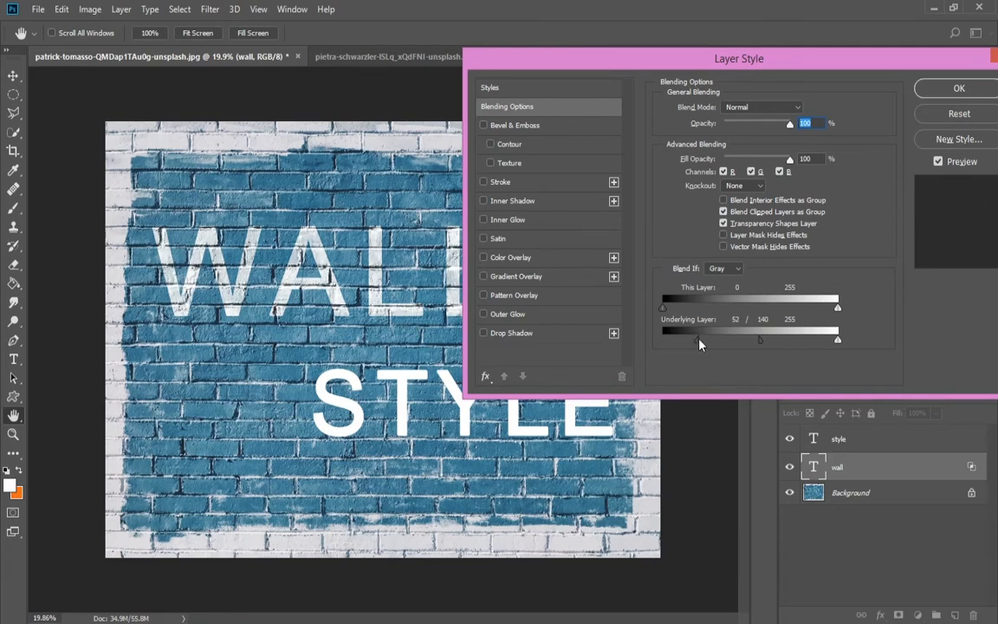
{"action": "left_click_drag", "start_coordinate": [794, 60], "coordinate": [652, 219]}
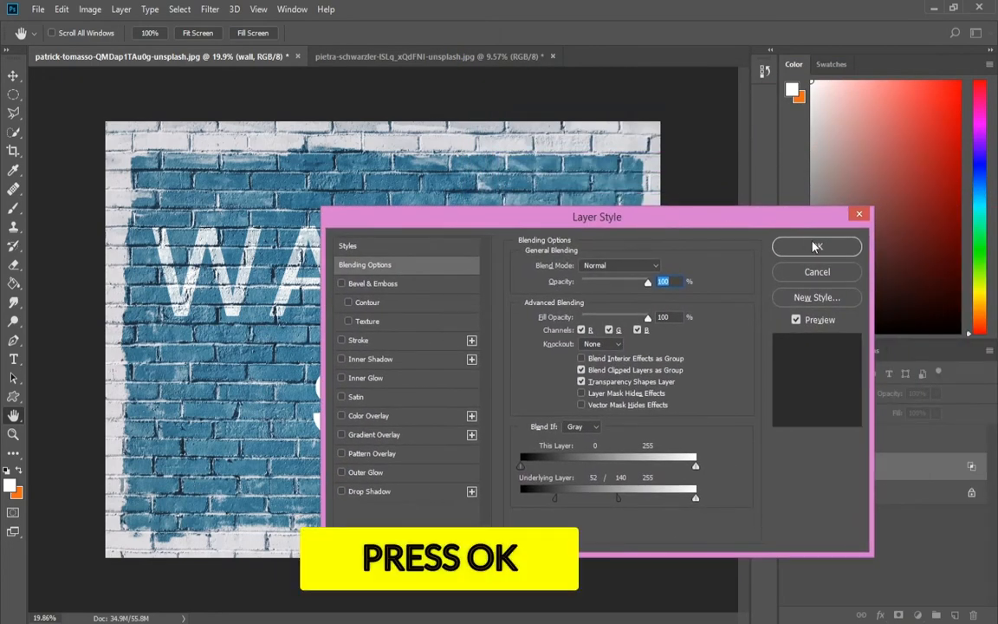
{"action": "left_click", "coordinate": [814, 246]}
Step: In the style text layer's Blending Options, split the Blend If Underlying Layer black slider to 47 / 124 and apply it
{"action": "scroll", "coordinate": [374, 259], "scroll_direction": "up", "scroll_amount": 3}
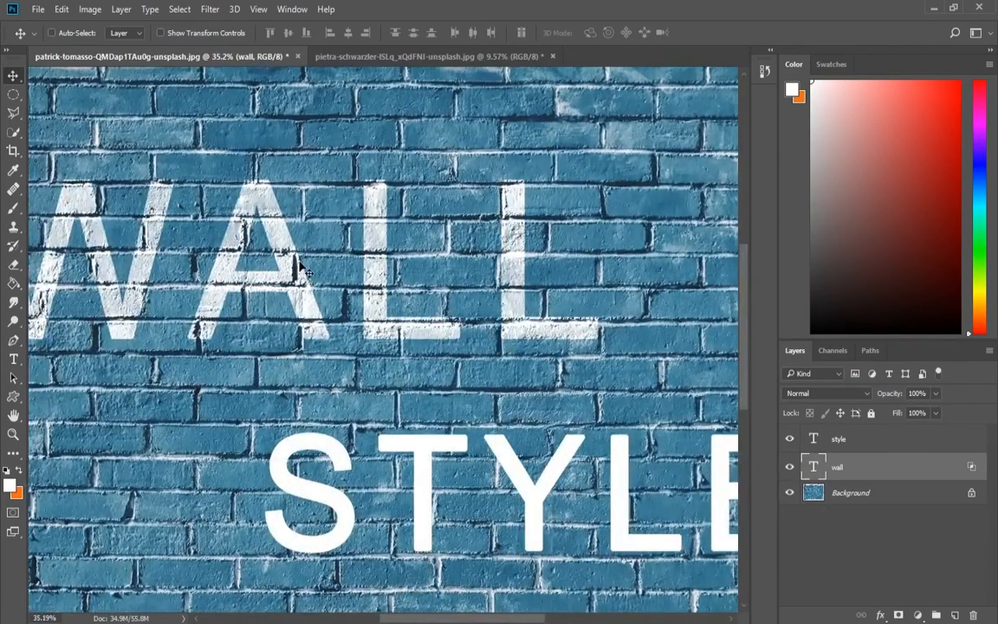
{"action": "scroll", "coordinate": [394, 281], "scroll_direction": "down", "scroll_amount": 2}
{"action": "scroll", "coordinate": [394, 281], "scroll_direction": "down", "scroll_amount": 1}
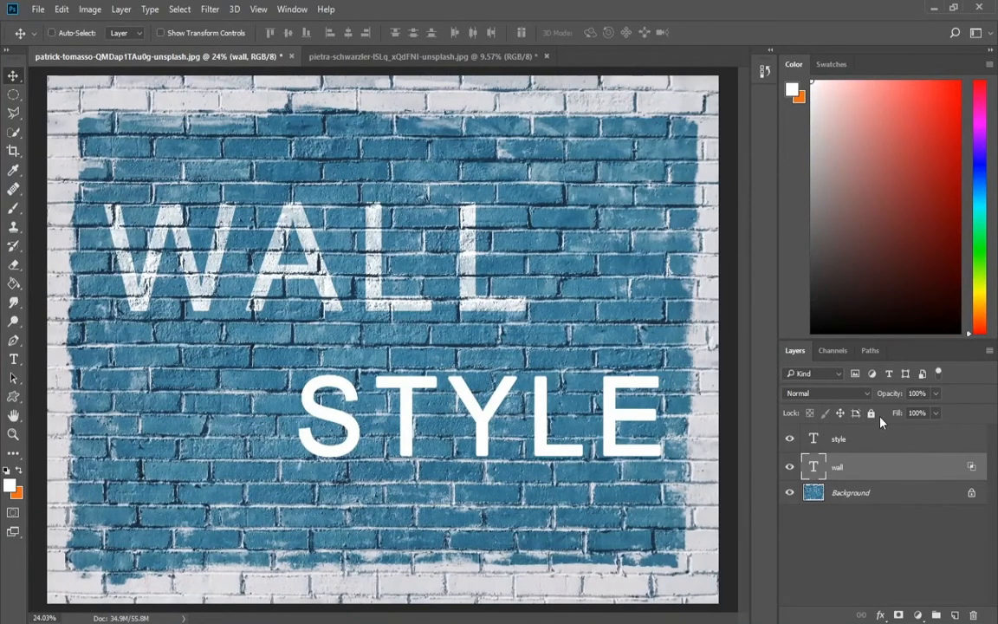
{"action": "left_click", "coordinate": [877, 441]}
{"action": "right_click", "coordinate": [876, 441]}
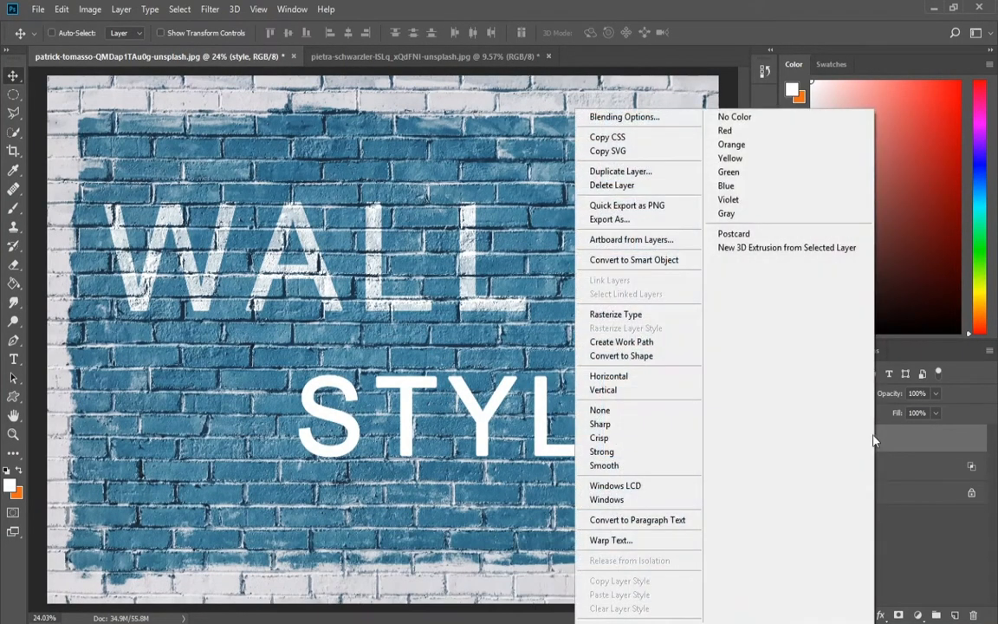
{"action": "left_click", "coordinate": [632, 124]}
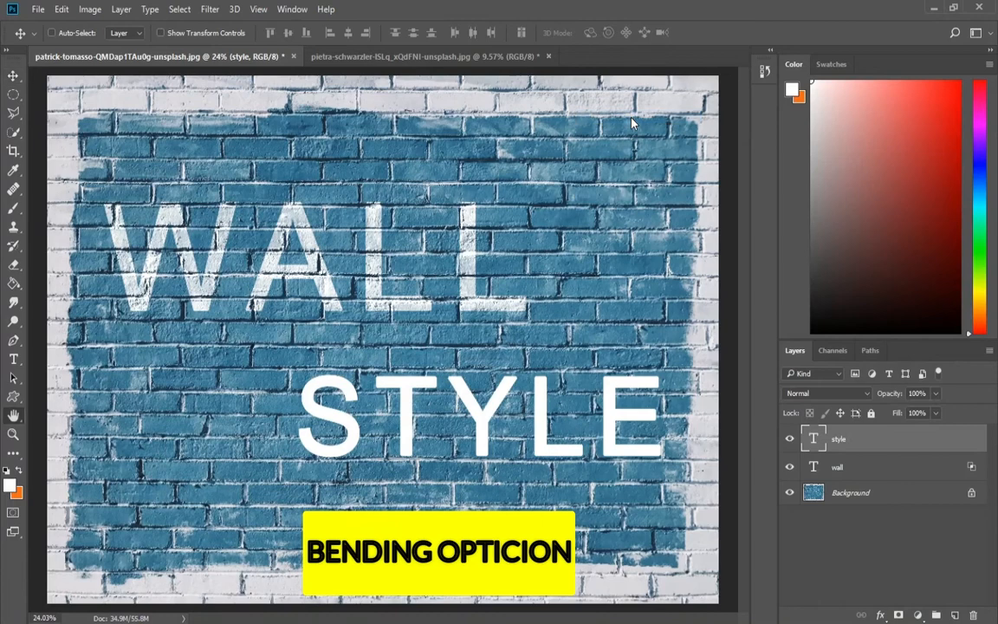
{"action": "left_click_drag", "start_coordinate": [508, 222], "coordinate": [569, 201]}
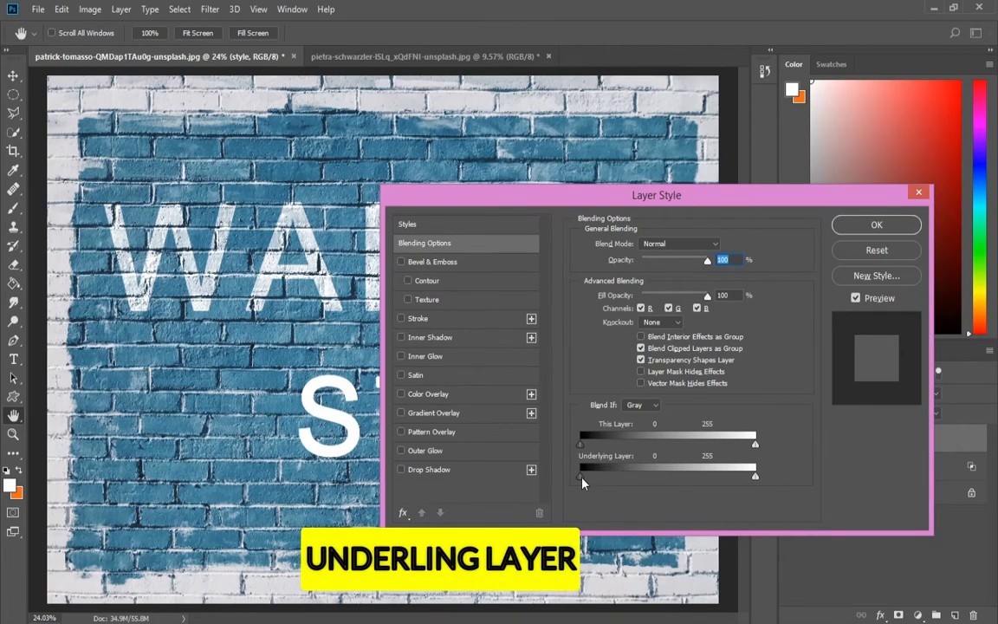
{"action": "left_click_drag", "start_coordinate": [581, 477], "coordinate": [652, 478]}
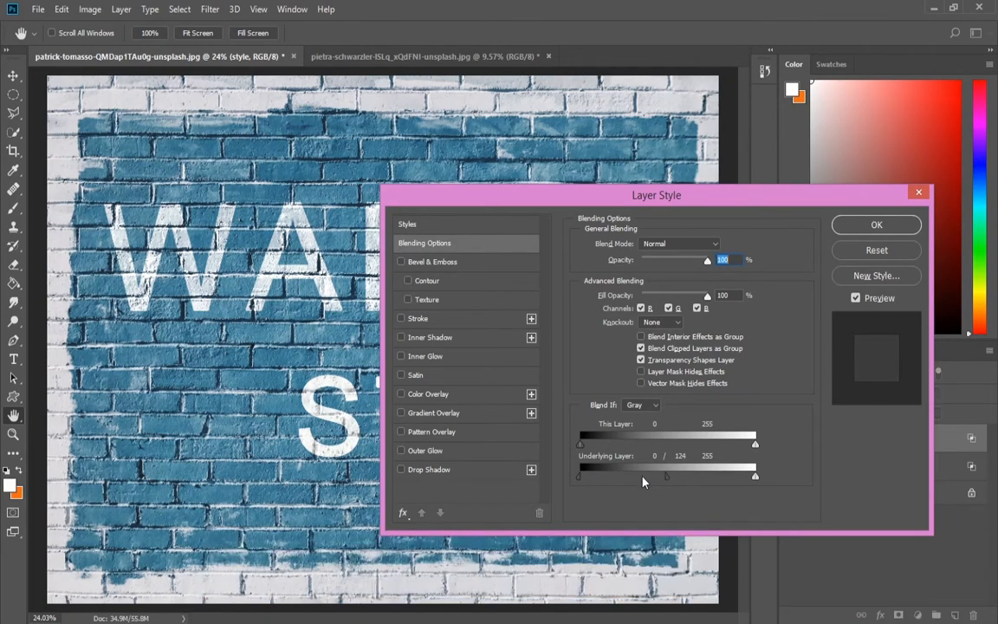
{"action": "left_click_drag", "start_coordinate": [588, 482], "coordinate": [613, 483]}
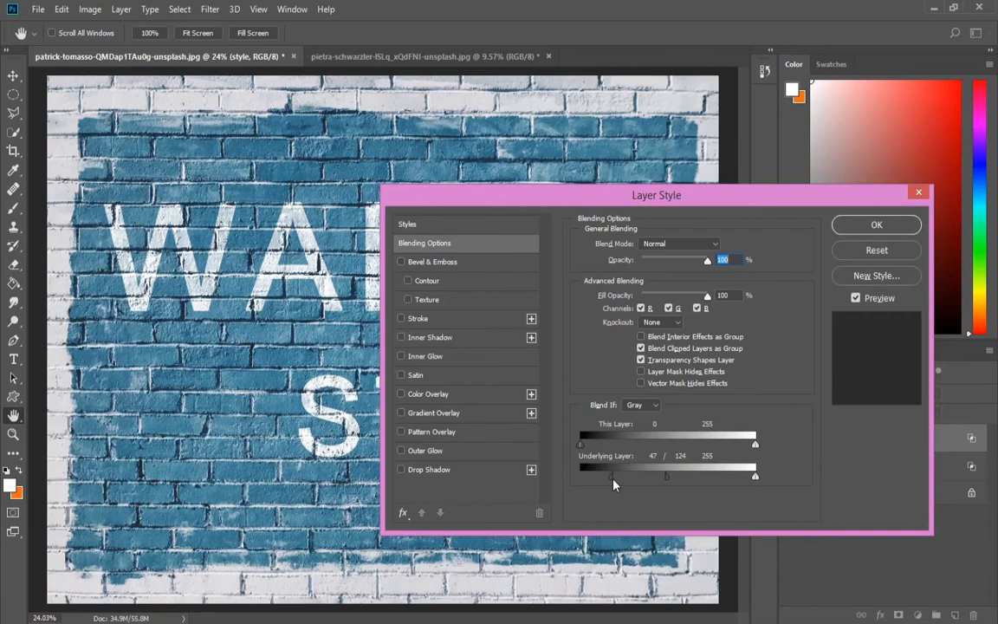
{"action": "left_click_drag", "start_coordinate": [582, 195], "coordinate": [670, 184]}
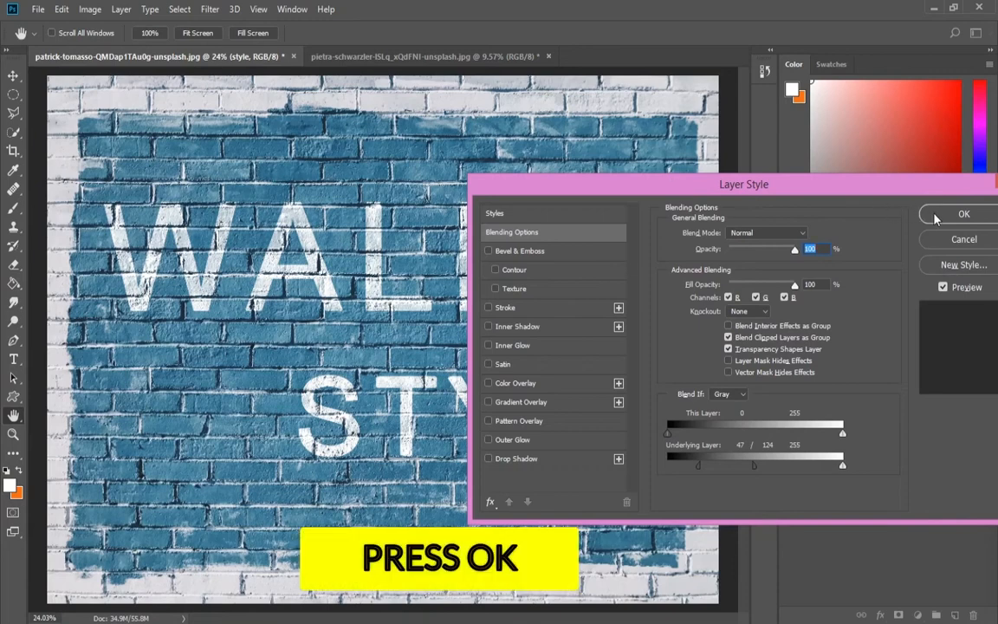
{"action": "left_click", "coordinate": [963, 214]}
{"action": "key", "text": "ctrl+minus"}
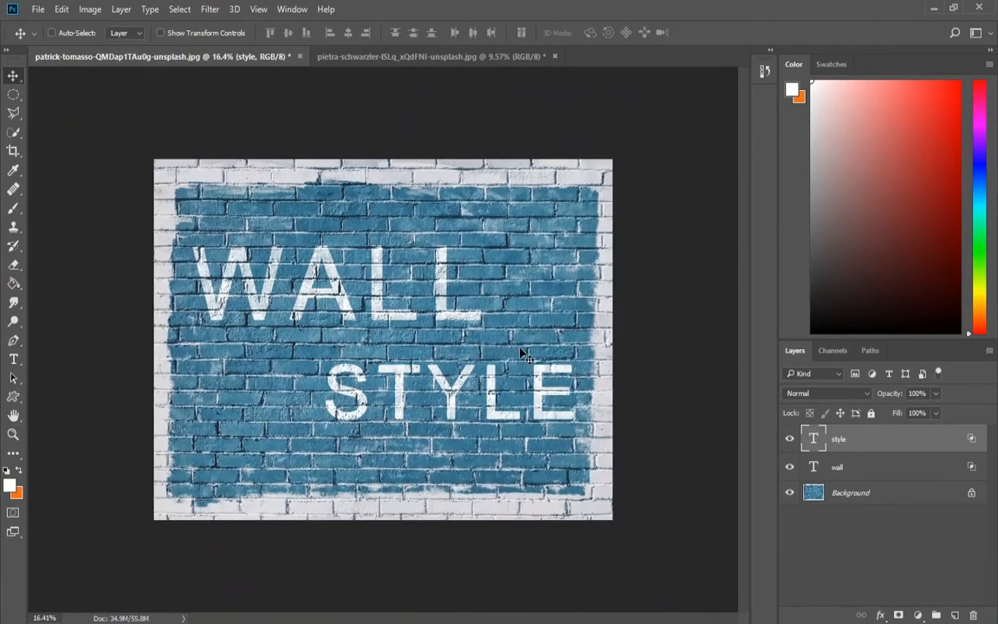
{"action": "scroll", "coordinate": [520, 353], "scroll_direction": "down", "scroll_amount": 1}
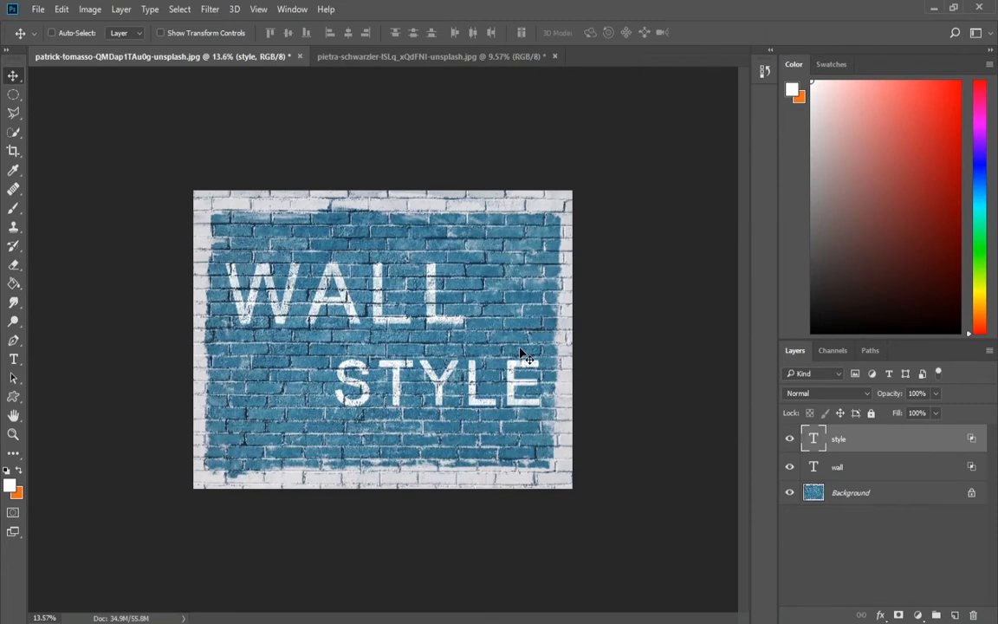
{"action": "scroll", "coordinate": [520, 352], "scroll_direction": "up", "scroll_amount": 2}
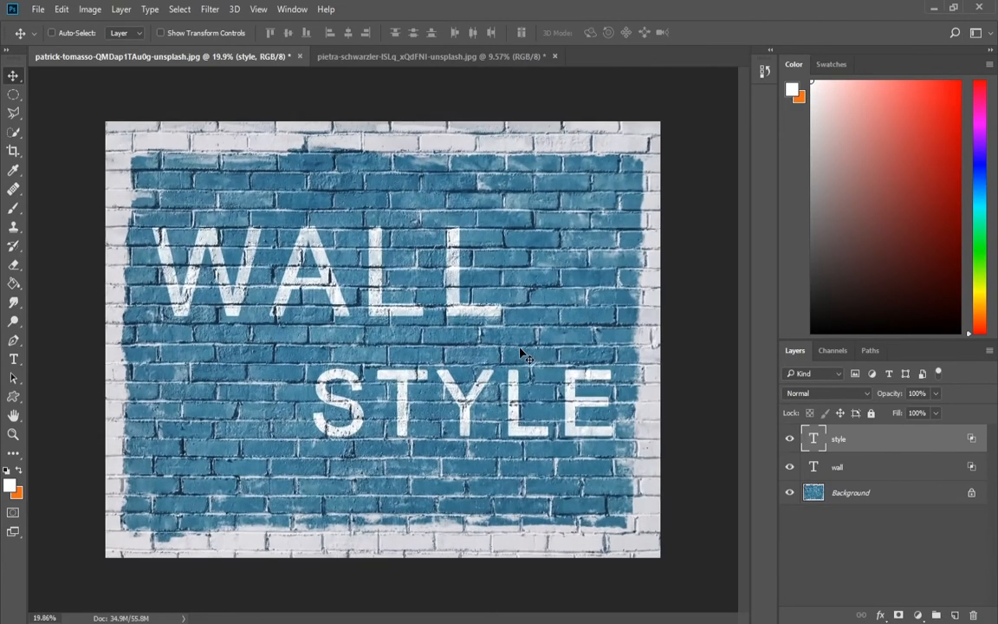
{"action": "scroll", "coordinate": [575, 378], "scroll_direction": "down", "scroll_amount": 1}
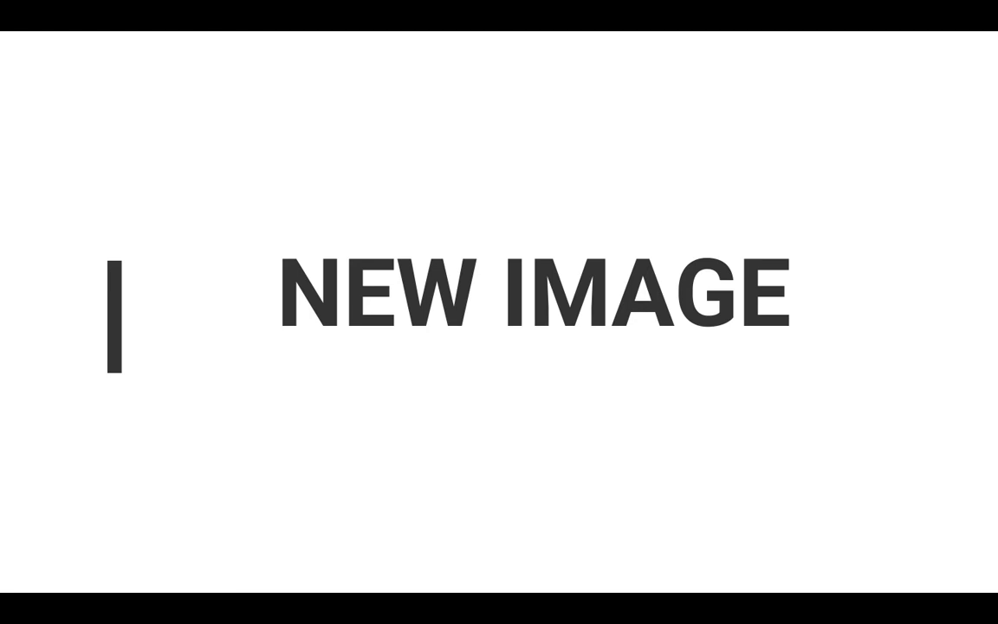
Step: In the open photo of the woman, add a bright blue Solid Color fill layer with hue 199° and invert its mask to black
{"action": "left_click", "coordinate": [367, 55]}
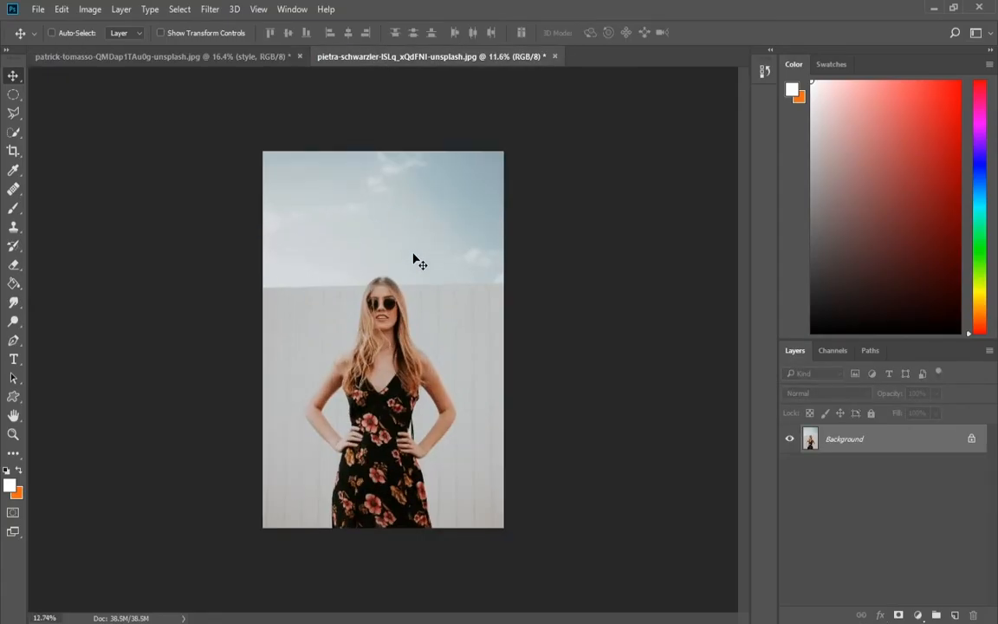
{"action": "scroll", "coordinate": [412, 260], "scroll_direction": "up", "scroll_amount": 4}
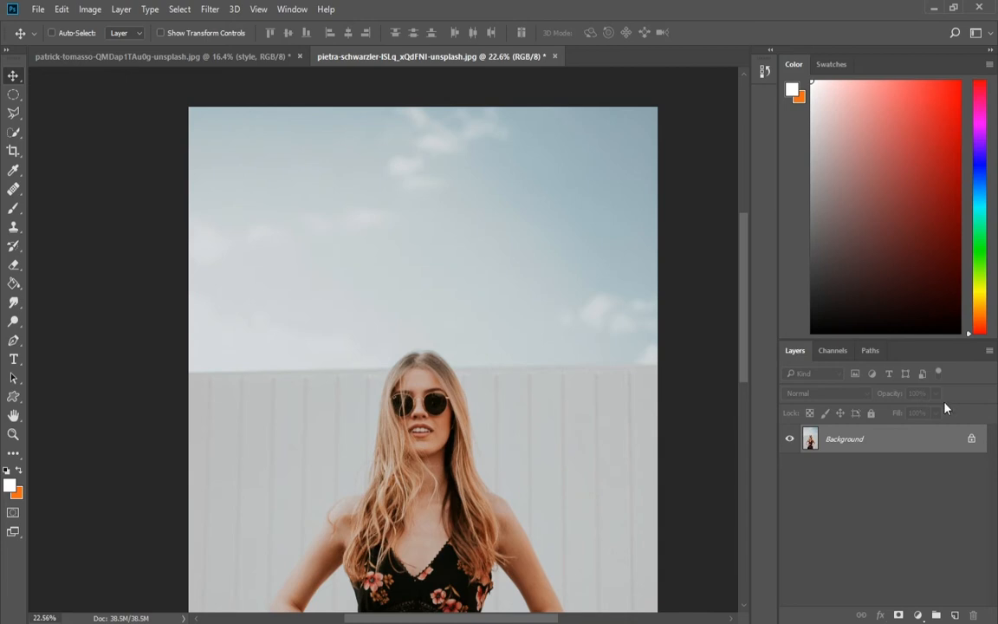
{"action": "left_click", "coordinate": [917, 614]}
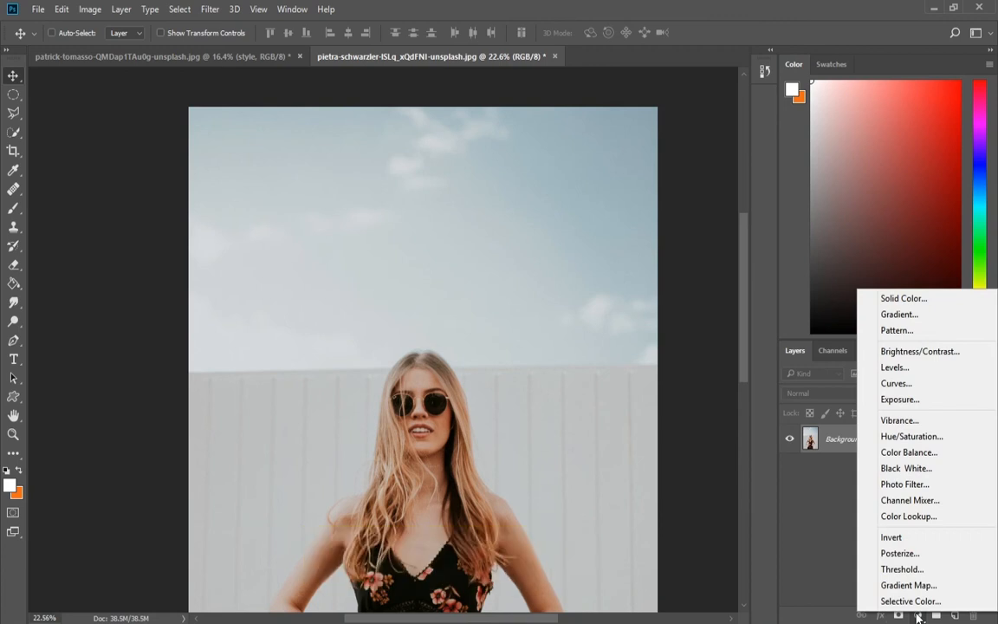
{"action": "left_click", "coordinate": [909, 304]}
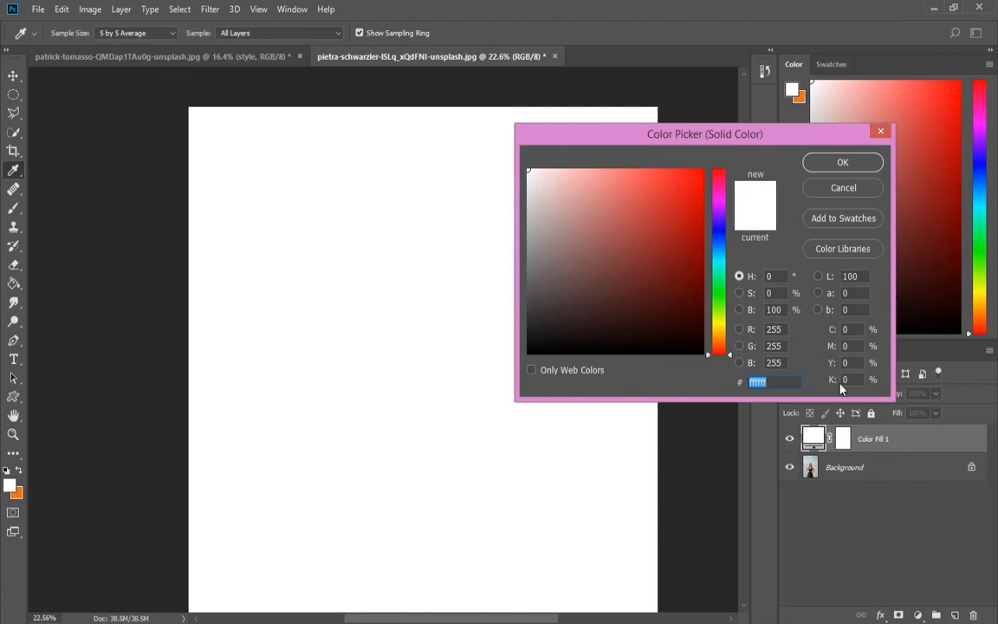
{"action": "left_click_drag", "start_coordinate": [721, 265], "coordinate": [718, 252]}
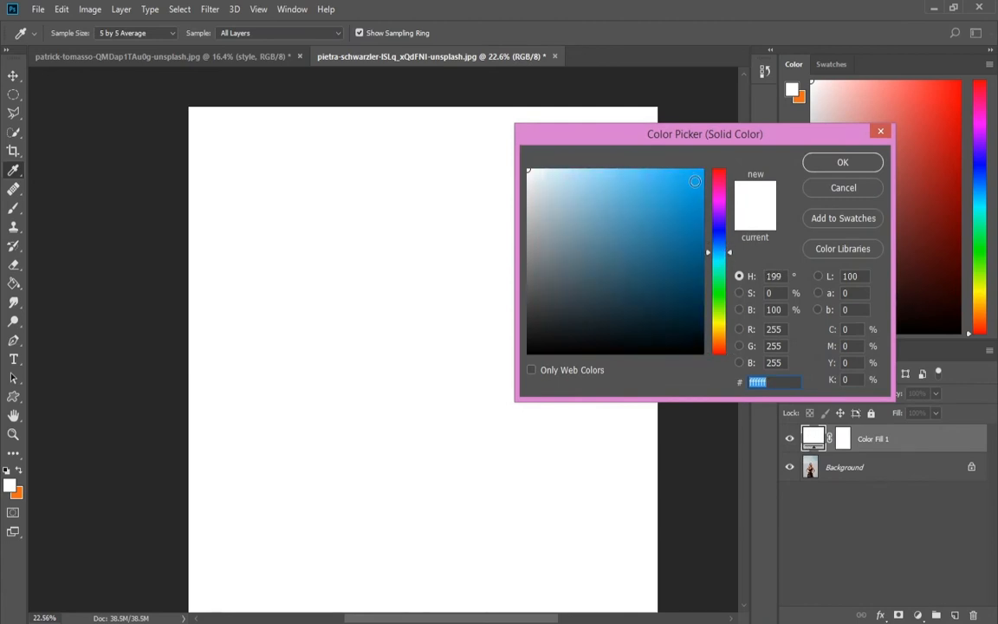
{"action": "left_click", "coordinate": [695, 181]}
{"action": "left_click", "coordinate": [830, 163]}
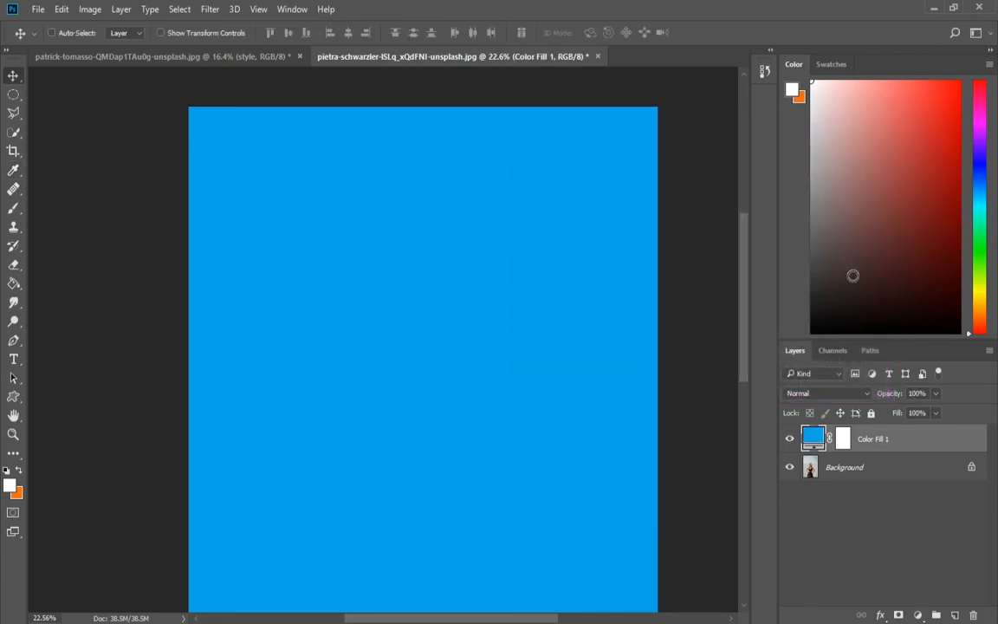
{"action": "left_click", "coordinate": [842, 440]}
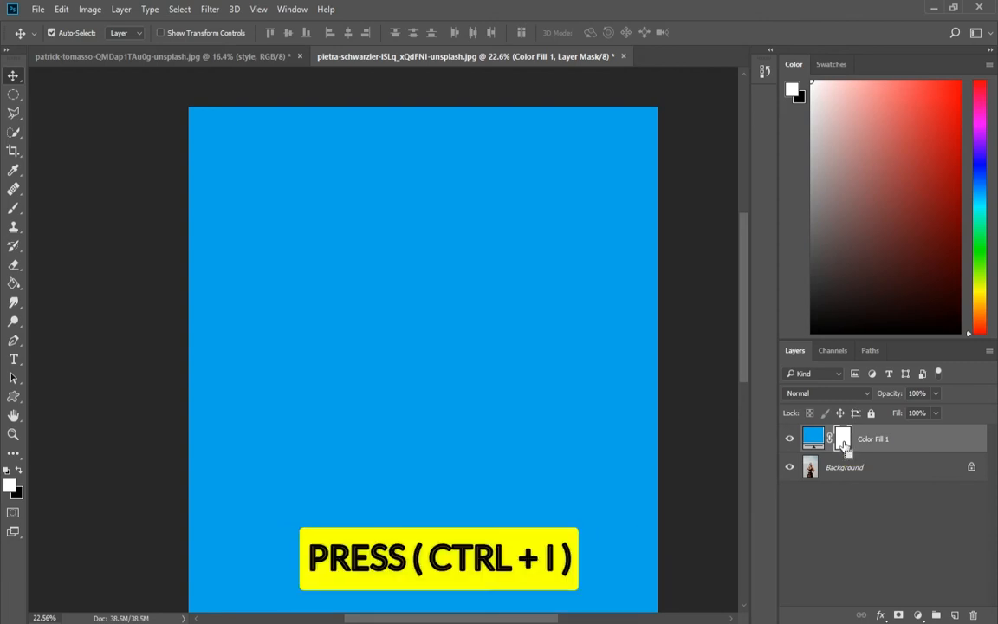
{"action": "key", "text": "ctrl+i"}
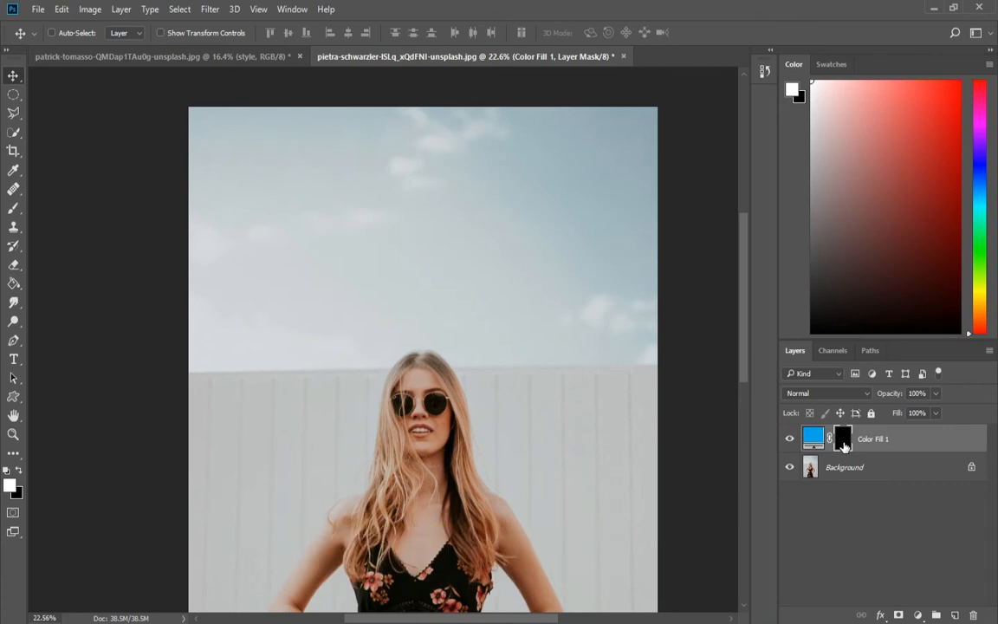
Step: Paint white on the Color Fill 1 mask over the whole sky above the wall, using a soft brush enlarged to about 944 px
{"action": "scroll", "coordinate": [415, 254], "scroll_direction": "up", "scroll_amount": 4}
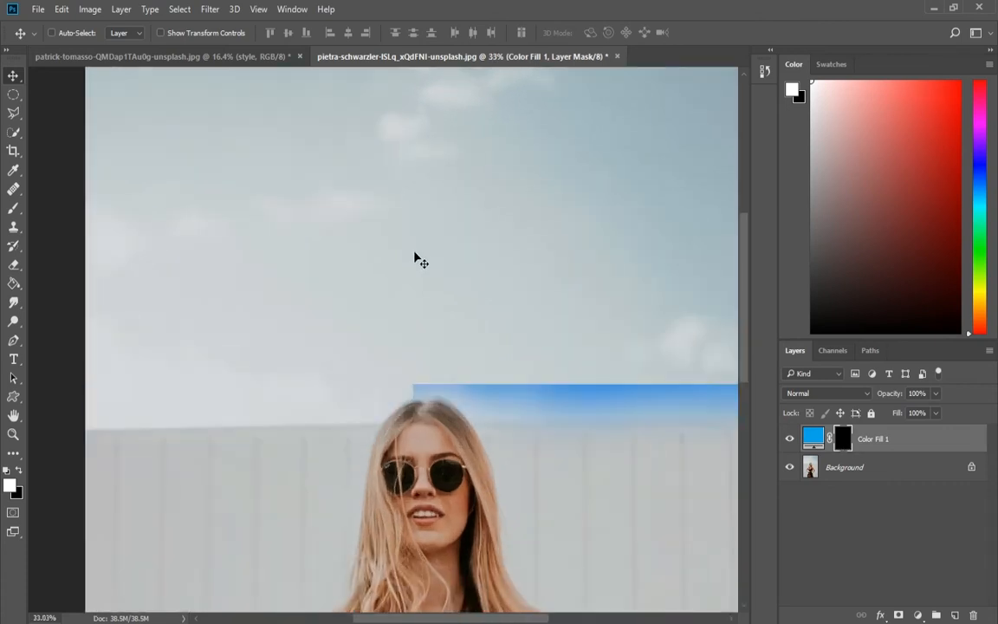
{"action": "left_click_drag", "start_coordinate": [414, 254], "coordinate": [479, 420]}
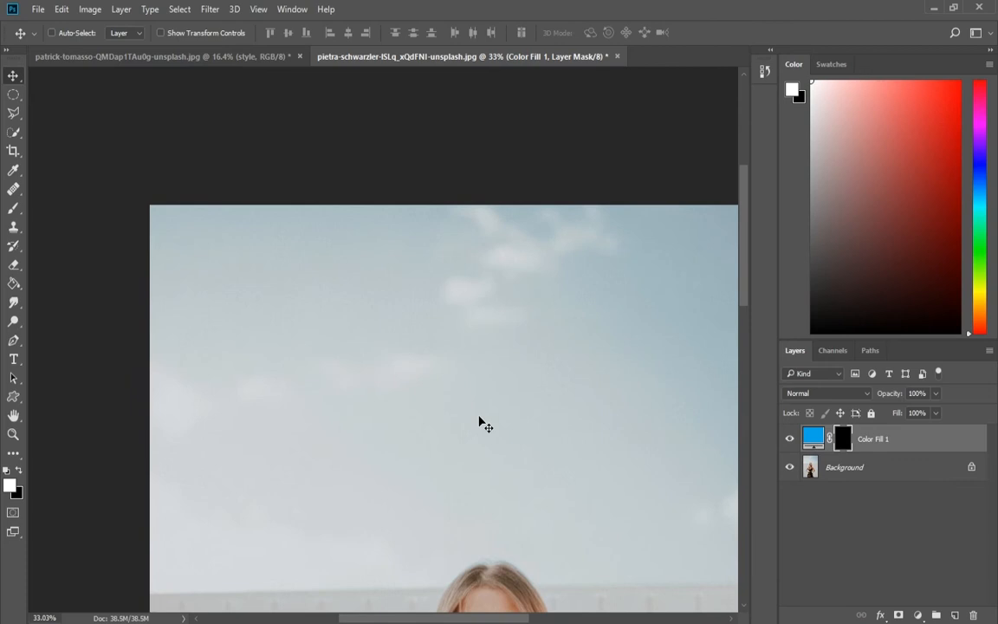
{"action": "key", "text": "b"}
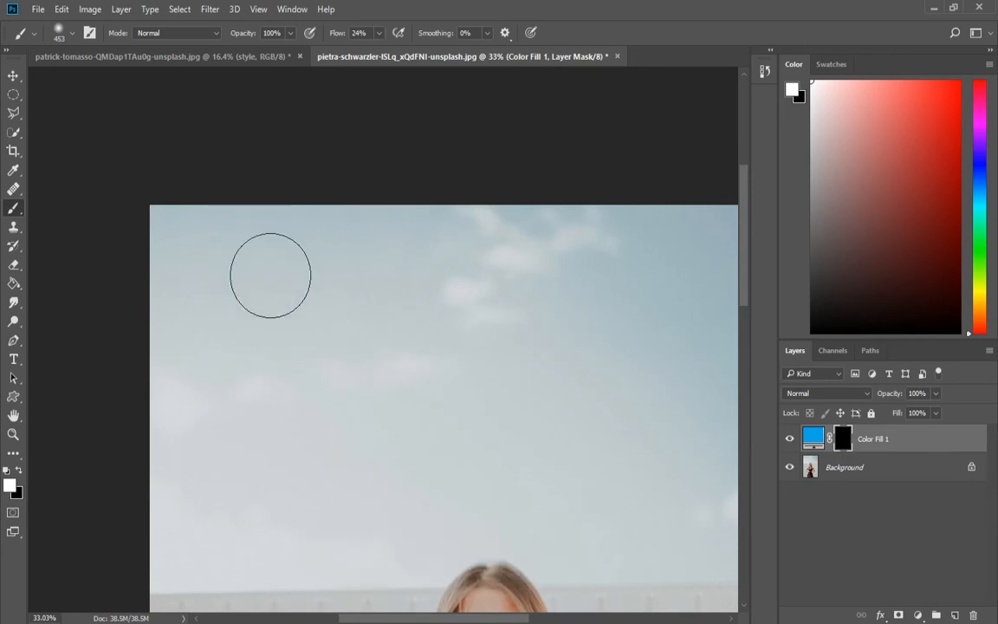
{"action": "right_click", "coordinate": [284, 334], "text": "alt"}
{"action": "mouse_move", "coordinate": [208, 253]}
{"action": "left_mouse_down"}
{"action": "mouse_move", "coordinate": [199, 278]}
{"action": "mouse_move", "coordinate": [199, 210]}
{"action": "mouse_move", "coordinate": [145, 255]}
{"action": "mouse_move", "coordinate": [175, 220]}
{"action": "mouse_move", "coordinate": [159, 329]}
{"action": "mouse_move", "coordinate": [249, 244]}
{"action": "mouse_move", "coordinate": [260, 255]}
{"action": "mouse_move", "coordinate": [183, 388]}
{"action": "mouse_move", "coordinate": [276, 244]}
{"action": "mouse_move", "coordinate": [180, 343]}
{"action": "mouse_move", "coordinate": [200, 261]}
{"action": "mouse_move", "coordinate": [128, 515]}
{"action": "mouse_move", "coordinate": [208, 486]}
{"action": "mouse_move", "coordinate": [183, 530]}
{"action": "mouse_move", "coordinate": [270, 524]}
{"action": "mouse_move", "coordinate": [194, 543]}
{"action": "mouse_move", "coordinate": [309, 547]}
{"action": "mouse_move", "coordinate": [398, 534]}
{"action": "mouse_move", "coordinate": [356, 528]}
{"action": "mouse_move", "coordinate": [348, 438]}
{"action": "mouse_move", "coordinate": [293, 401]}
{"action": "mouse_move", "coordinate": [303, 315]}
{"action": "mouse_move", "coordinate": [346, 263]}
{"action": "mouse_move", "coordinate": [327, 202]}
{"action": "mouse_move", "coordinate": [512, 220]}
{"action": "mouse_move", "coordinate": [418, 293]}
{"action": "mouse_move", "coordinate": [422, 383]}
{"action": "mouse_move", "coordinate": [480, 364]}
{"action": "mouse_move", "coordinate": [405, 473]}
{"action": "mouse_move", "coordinate": [328, 370]}
{"action": "mouse_move", "coordinate": [318, 428]}
{"action": "mouse_move", "coordinate": [470, 437]}
{"action": "left_mouse_up"}
{"action": "scroll", "coordinate": [468, 444], "scroll_direction": "up", "scroll_amount": 6}
{"action": "left_click_drag", "start_coordinate": [371, 368], "coordinate": [210, 263]}
{"action": "mouse_move", "coordinate": [117, 371]}
{"action": "left_mouse_down"}
{"action": "mouse_move", "coordinate": [248, 400]}
{"action": "mouse_move", "coordinate": [279, 437]}
{"action": "mouse_move", "coordinate": [377, 449]}
{"action": "mouse_move", "coordinate": [341, 440]}
{"action": "left_mouse_up"}
{"action": "mouse_move", "coordinate": [437, 445]}
{"action": "left_mouse_down"}
{"action": "mouse_move", "coordinate": [285, 403]}
{"action": "mouse_move", "coordinate": [432, 421]}
{"action": "mouse_move", "coordinate": [578, 422]}
{"action": "left_mouse_up"}
{"action": "mouse_move", "coordinate": [463, 404]}
{"action": "left_mouse_down"}
{"action": "mouse_move", "coordinate": [435, 406]}
{"action": "mouse_move", "coordinate": [371, 384]}
{"action": "mouse_move", "coordinate": [417, 277]}
{"action": "mouse_move", "coordinate": [339, 292]}
{"action": "mouse_move", "coordinate": [323, 318]}
{"action": "mouse_move", "coordinate": [460, 227]}
{"action": "mouse_move", "coordinate": [403, 302]}
{"action": "mouse_move", "coordinate": [383, 441]}
{"action": "mouse_move", "coordinate": [389, 410]}
{"action": "mouse_move", "coordinate": [418, 416]}
{"action": "mouse_move", "coordinate": [418, 470]}
{"action": "mouse_move", "coordinate": [481, 490]}
{"action": "mouse_move", "coordinate": [572, 495]}
{"action": "mouse_move", "coordinate": [620, 484]}
{"action": "mouse_move", "coordinate": [457, 418]}
{"action": "mouse_move", "coordinate": [592, 401]}
{"action": "mouse_move", "coordinate": [477, 339]}
{"action": "left_mouse_up"}
{"action": "scroll", "coordinate": [457, 434], "scroll_direction": "down", "scroll_amount": 4}
{"action": "left_click_drag", "start_coordinate": [401, 307], "coordinate": [456, 307]}
{"action": "mouse_move", "coordinate": [505, 285]}
{"action": "left_mouse_down"}
{"action": "mouse_move", "coordinate": [455, 378]}
{"action": "mouse_move", "coordinate": [562, 267]}
{"action": "mouse_move", "coordinate": [585, 376]}
{"action": "mouse_move", "coordinate": [608, 341]}
{"action": "mouse_move", "coordinate": [618, 408]}
{"action": "mouse_move", "coordinate": [540, 379]}
{"action": "mouse_move", "coordinate": [398, 369]}
{"action": "mouse_move", "coordinate": [537, 262]}
{"action": "mouse_move", "coordinate": [333, 225]}
{"action": "mouse_move", "coordinate": [185, 241]}
{"action": "mouse_move", "coordinate": [140, 329]}
{"action": "mouse_move", "coordinate": [132, 390]}
{"action": "mouse_move", "coordinate": [198, 355]}
{"action": "mouse_move", "coordinate": [128, 426]}
{"action": "mouse_move", "coordinate": [90, 363]}
{"action": "mouse_move", "coordinate": [86, 410]}
{"action": "mouse_move", "coordinate": [206, 433]}
{"action": "mouse_move", "coordinate": [279, 405]}
{"action": "mouse_move", "coordinate": [434, 396]}
{"action": "mouse_move", "coordinate": [579, 436]}
{"action": "mouse_move", "coordinate": [600, 321]}
{"action": "mouse_move", "coordinate": [579, 222]}
{"action": "mouse_move", "coordinate": [252, 226]}
{"action": "mouse_move", "coordinate": [175, 271]}
{"action": "left_mouse_up"}
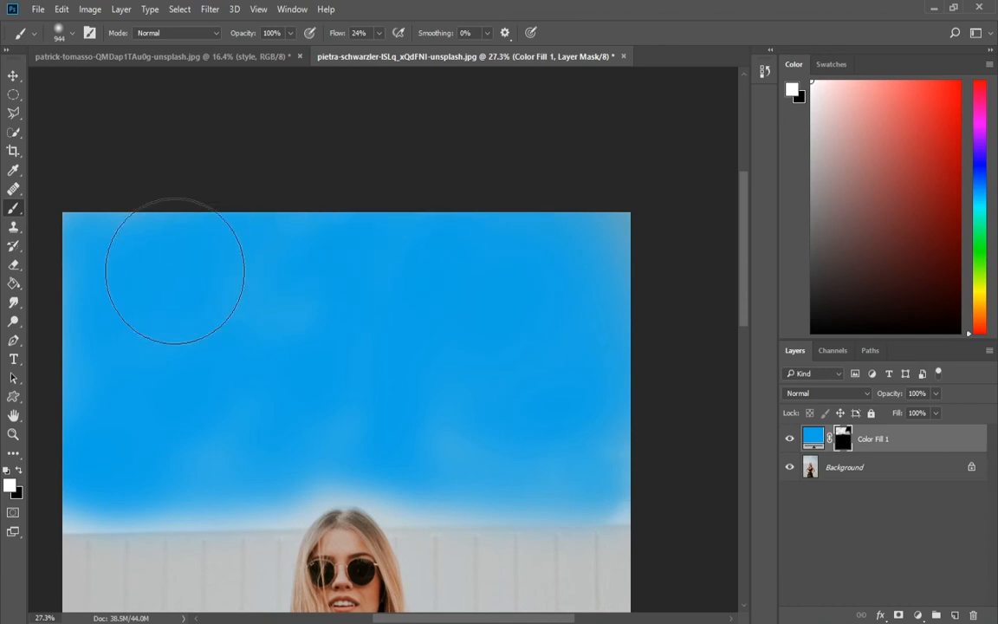
Step: In Color Fill 1's Blending Options, split the Blend If Underlying Layer white slider to 161 / 235 and apply it
{"action": "key", "text": "ctrl+0"}
{"action": "scroll", "coordinate": [400, 283], "scroll_direction": "up", "scroll_amount": 6}
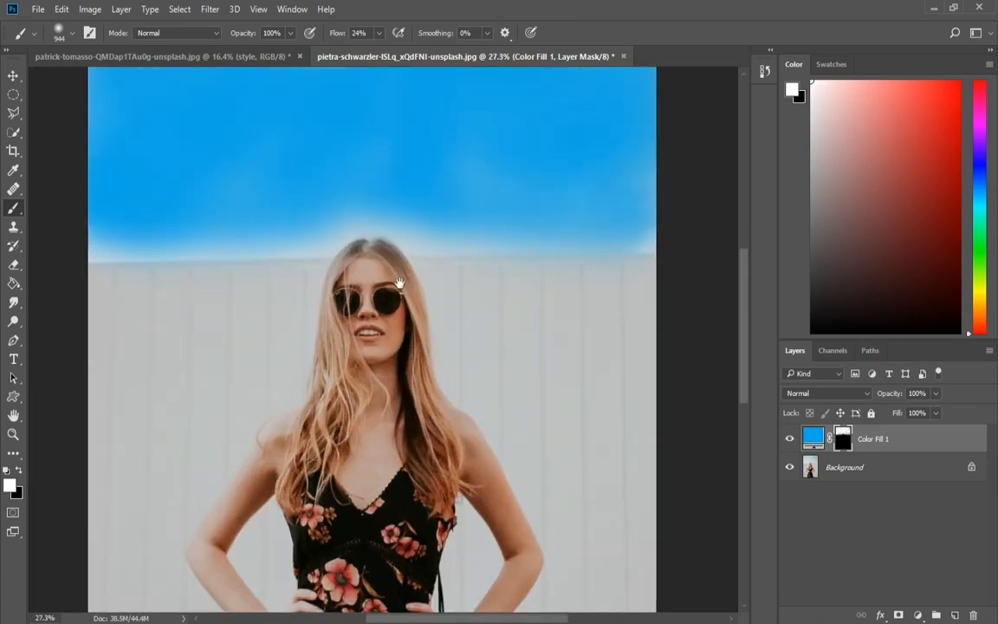
{"action": "left_click_drag", "start_coordinate": [401, 284], "coordinate": [445, 401]}
{"action": "scroll", "coordinate": [444, 400], "scroll_direction": "down", "scroll_amount": 2}
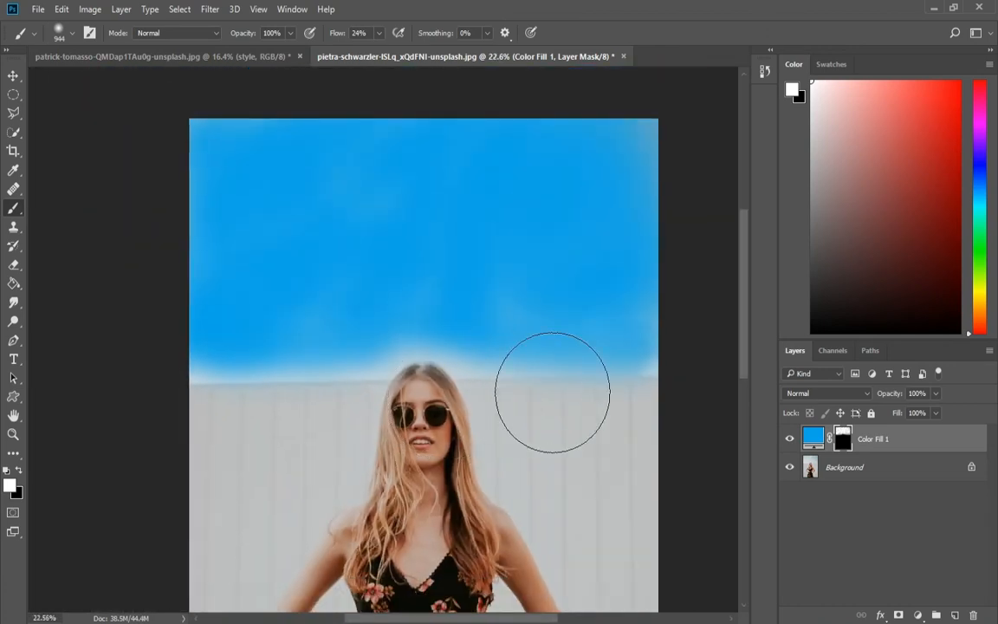
{"action": "right_click", "coordinate": [889, 440]}
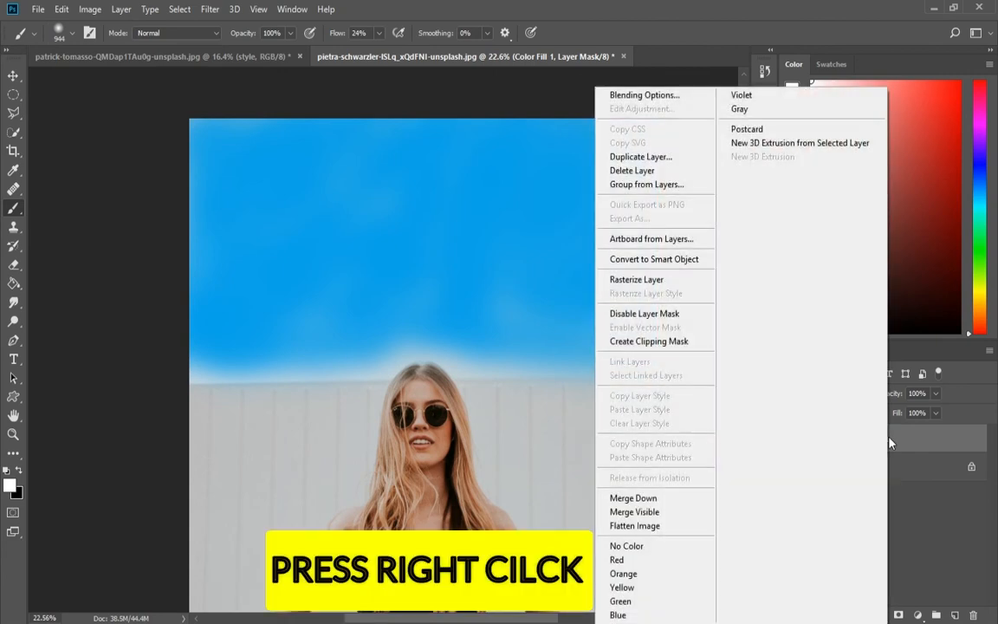
{"action": "left_click", "coordinate": [654, 97]}
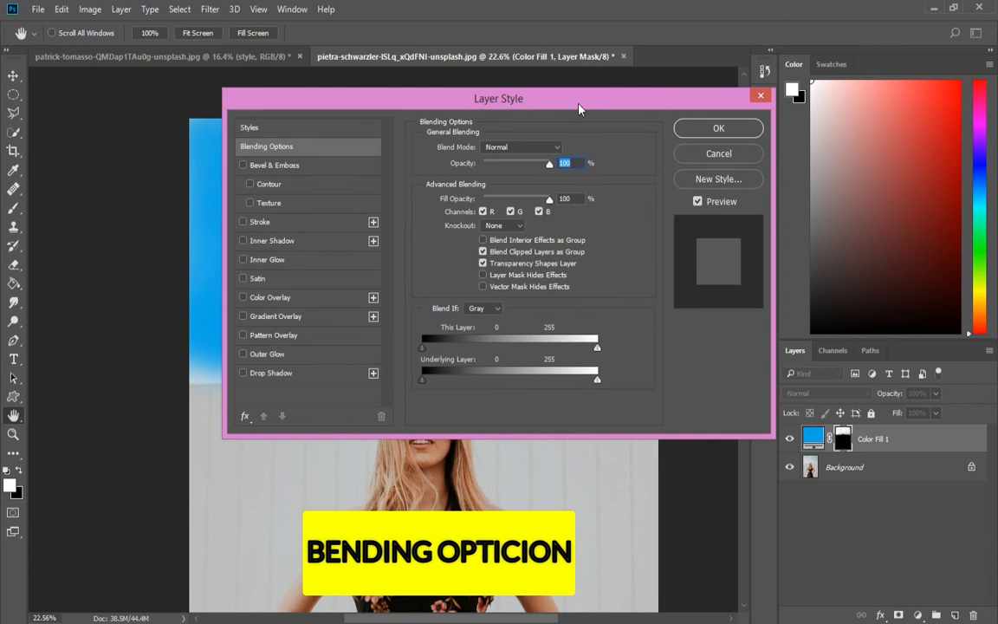
{"action": "left_click_drag", "start_coordinate": [579, 108], "coordinate": [804, 26]}
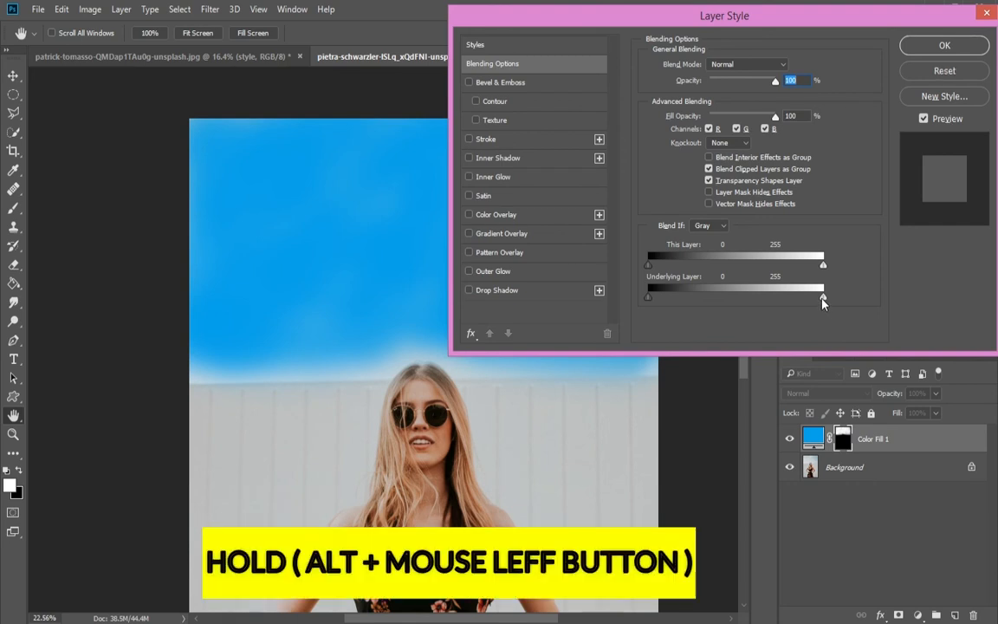
{"action": "left_click_drag", "start_coordinate": [821, 298], "coordinate": [767, 305]}
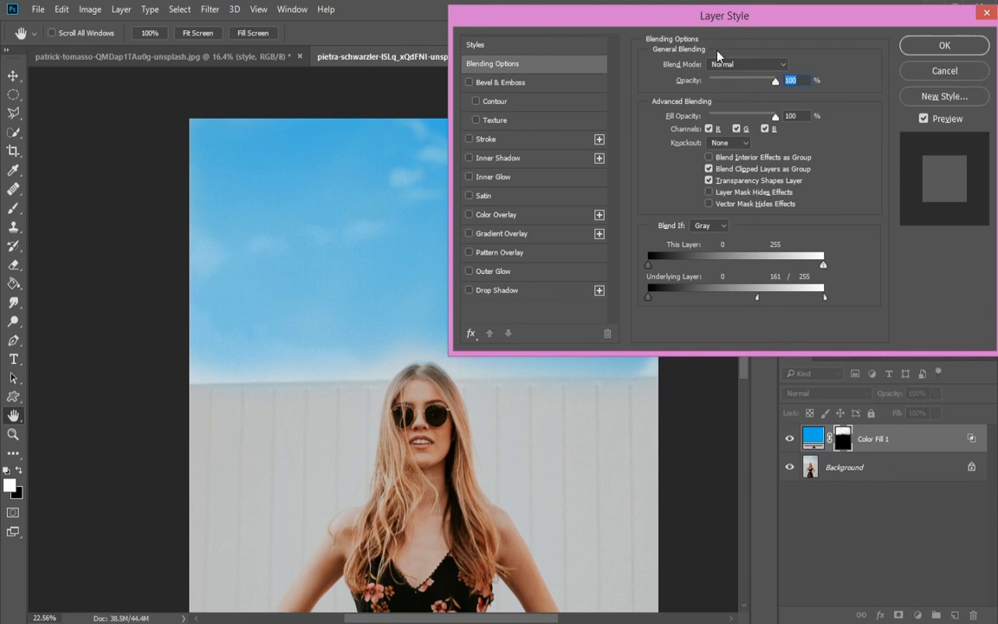
{"action": "left_click_drag", "start_coordinate": [694, 28], "coordinate": [766, 97]}
{"action": "left_click_drag", "start_coordinate": [895, 369], "coordinate": [888, 369]}
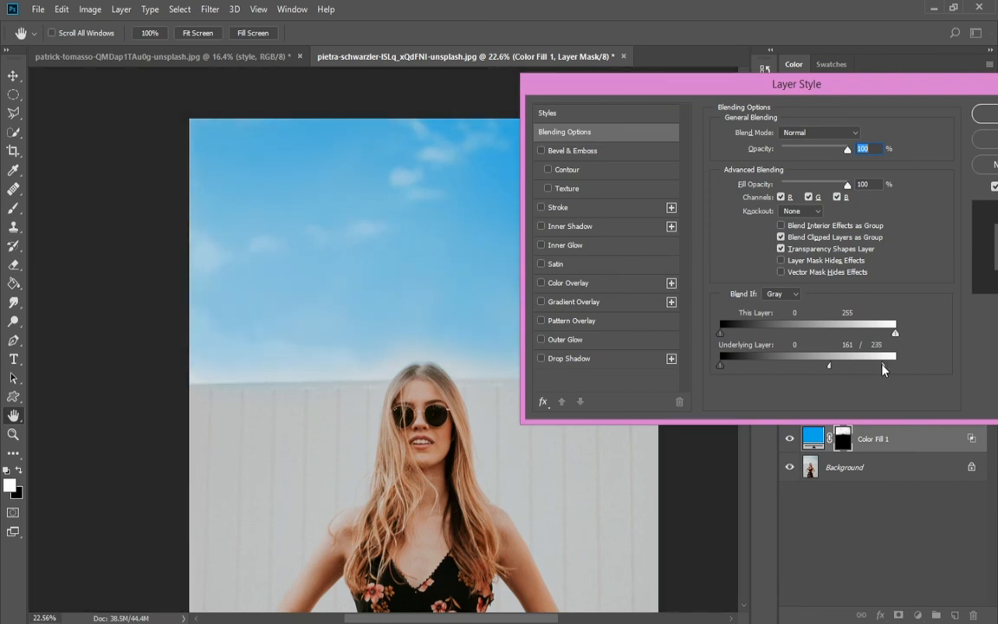
{"action": "left_click_drag", "start_coordinate": [839, 90], "coordinate": [564, 348]}
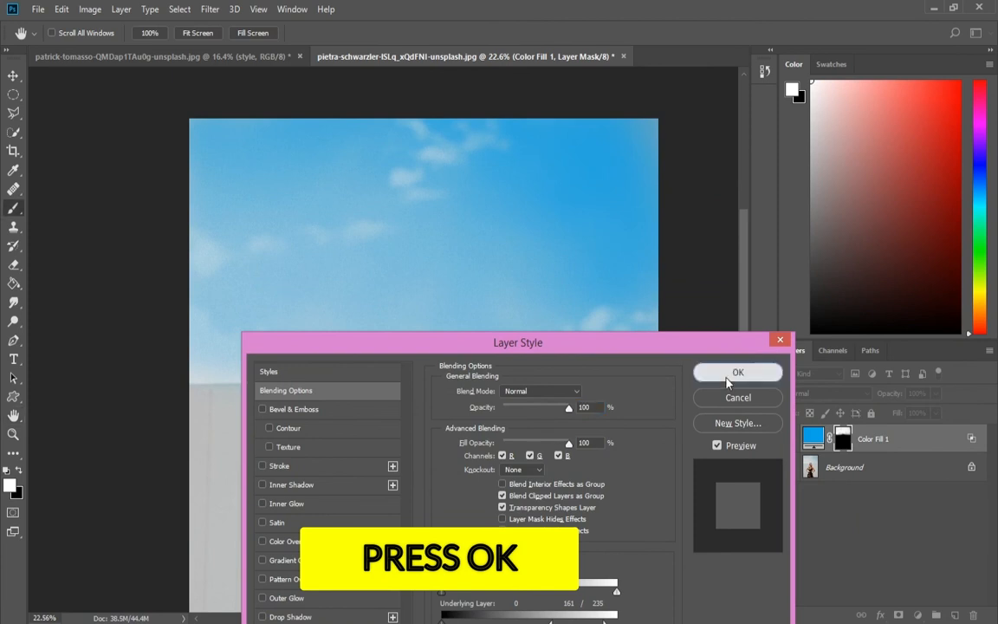
{"action": "left_click", "coordinate": [712, 374]}
Step: Compare the photo's sky with and without the blue fill by toggling the visibility of Color Fill 1
{"action": "left_click", "coordinate": [788, 441]}
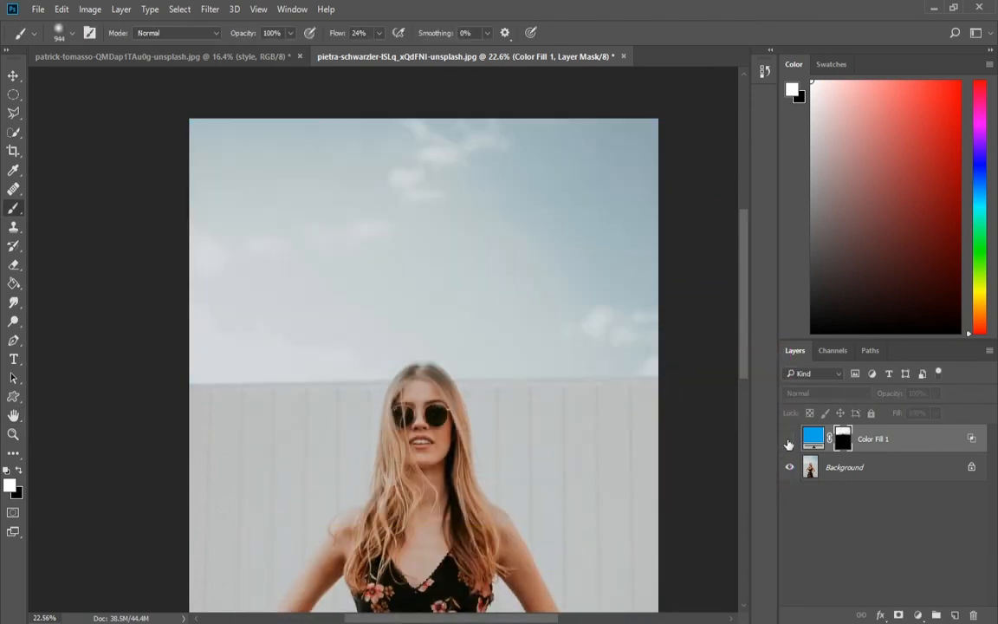
{"action": "left_click", "coordinate": [788, 440]}
{"action": "scroll", "coordinate": [575, 343], "scroll_direction": "down", "scroll_amount": 7}
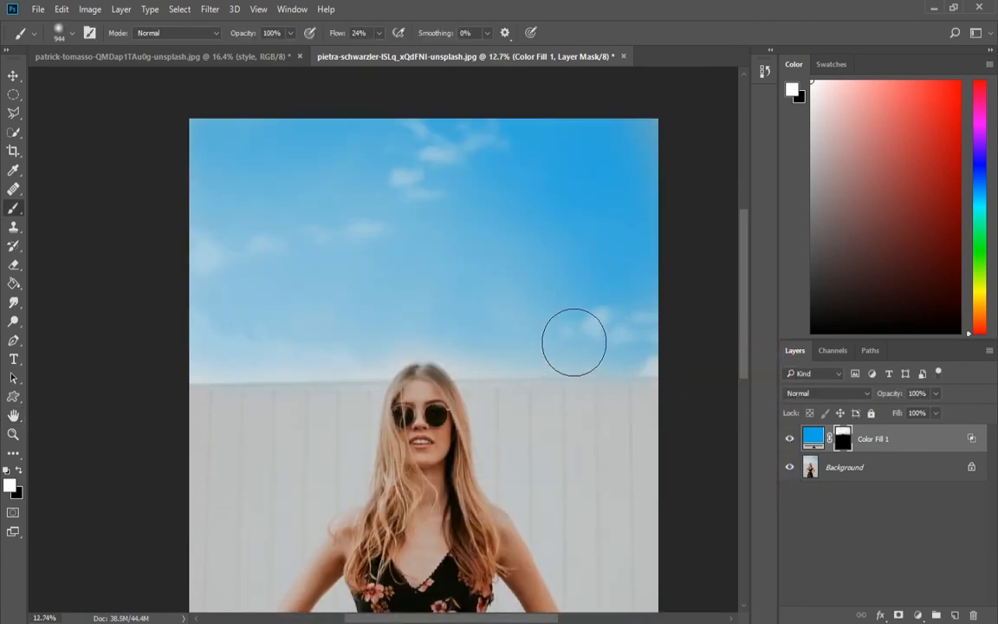
{"action": "left_click", "coordinate": [788, 440]}
{"action": "left_click", "coordinate": [788, 440]}
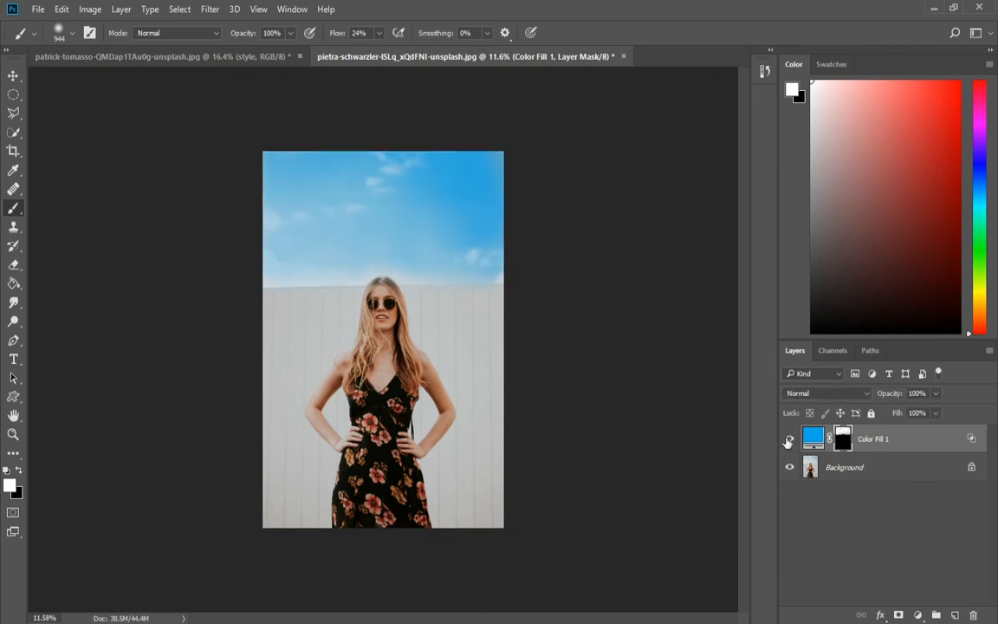
{"action": "left_click", "coordinate": [788, 441]}
{"action": "left_click", "coordinate": [788, 441]}
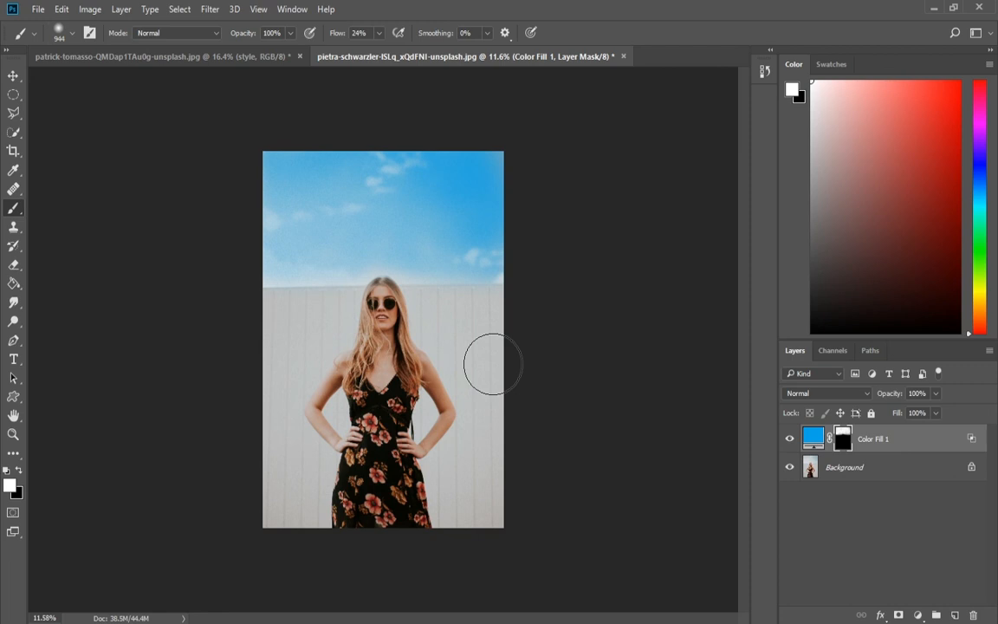